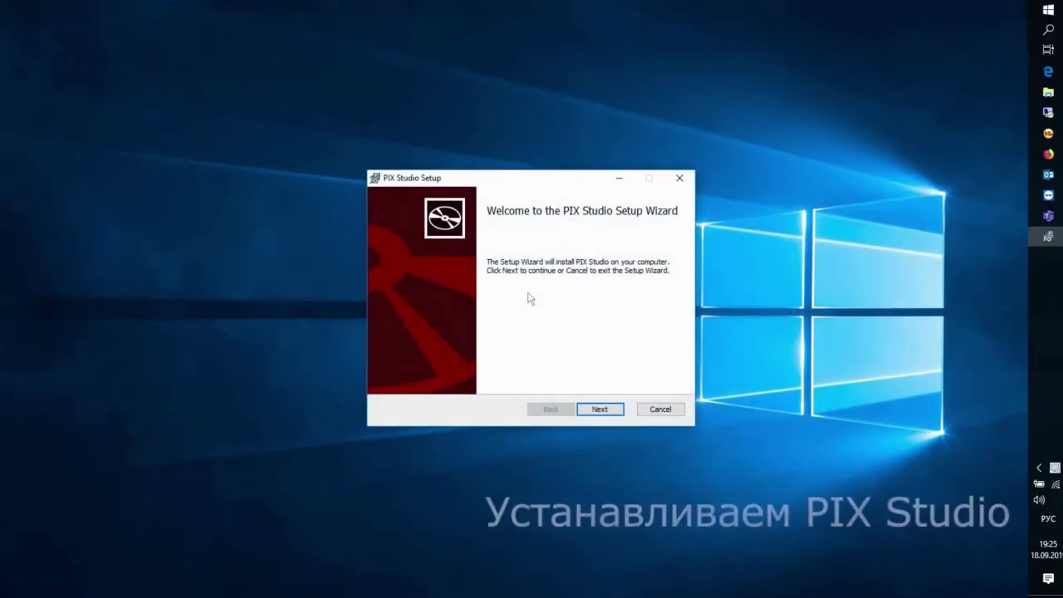
Read through the PIX Studio license agreement to the end and accept its terms in the setup wizard
left_click(597, 409)
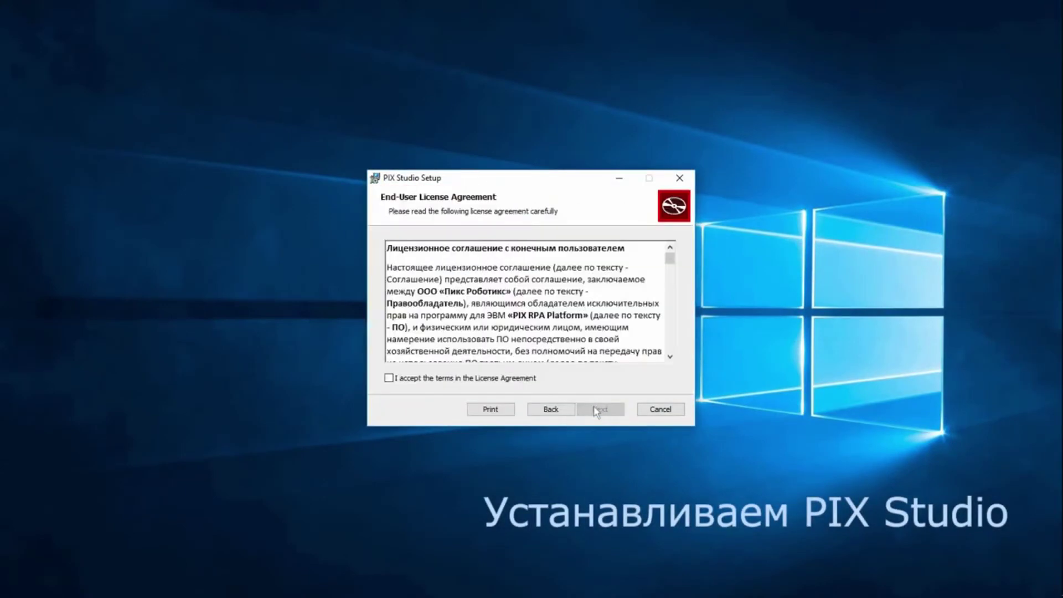
scroll(596, 411, "down", 10)
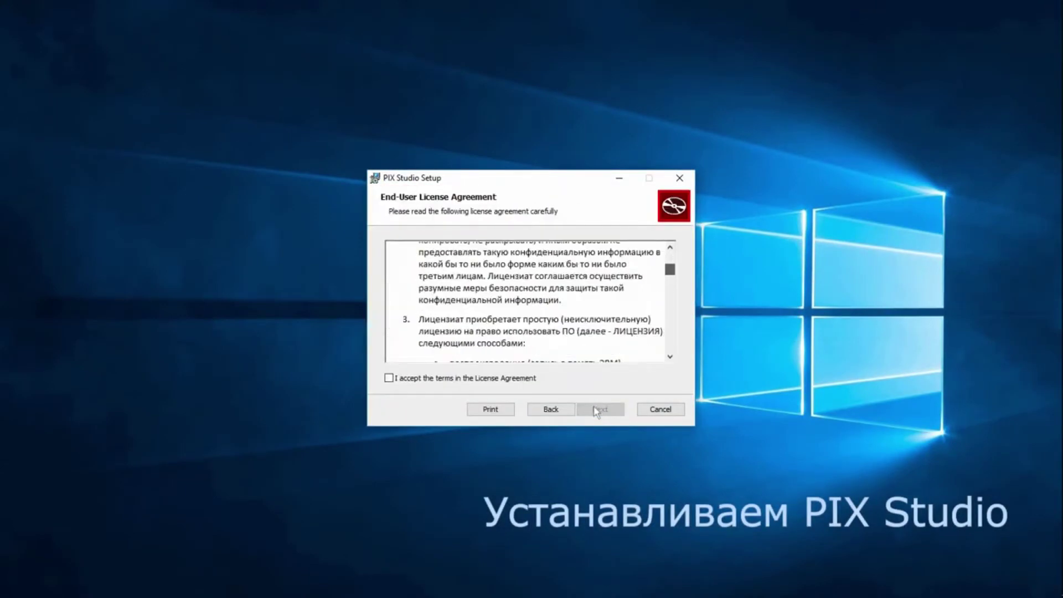
scroll(596, 411, "down", 10)
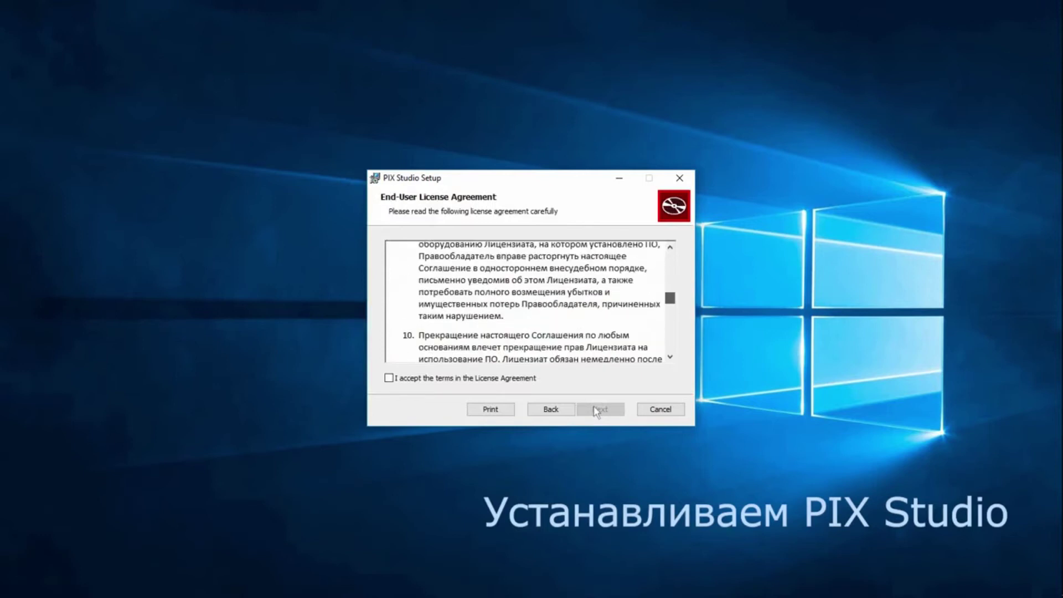
scroll(597, 411, "down", 10)
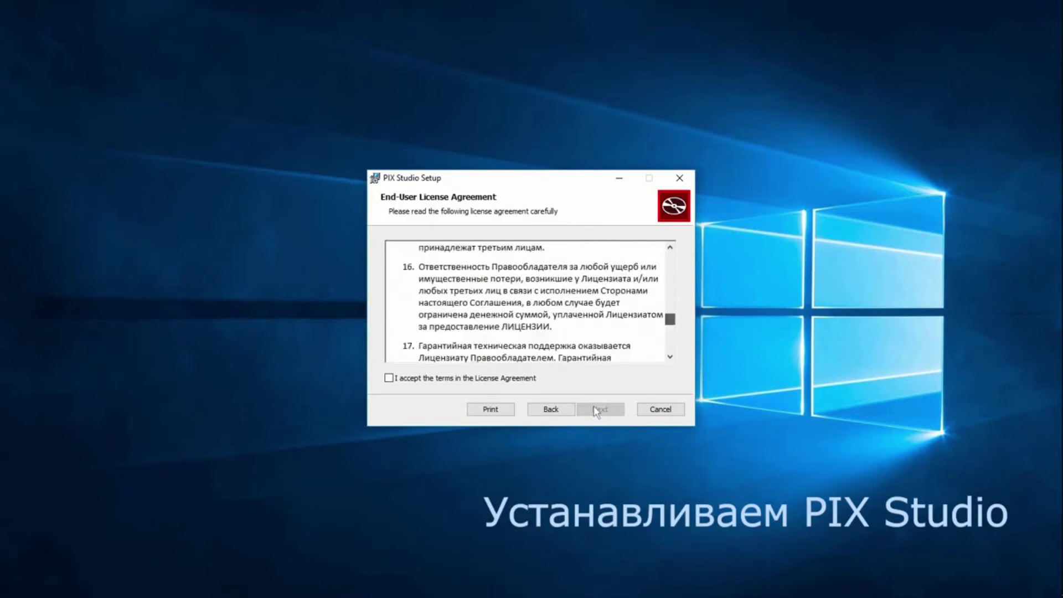
scroll(597, 410, "down", 8)
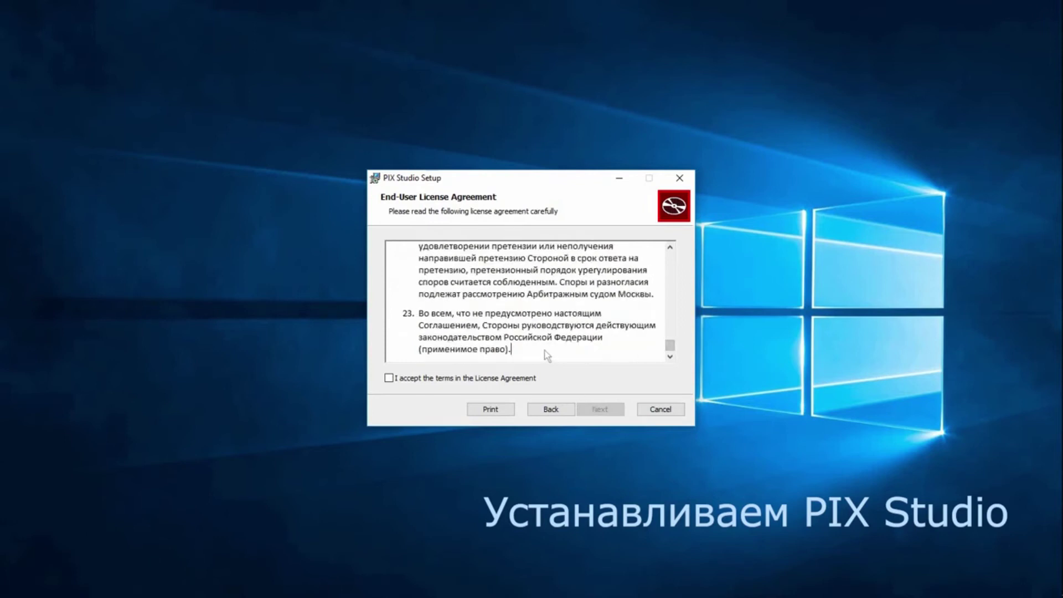
left_click(390, 381)
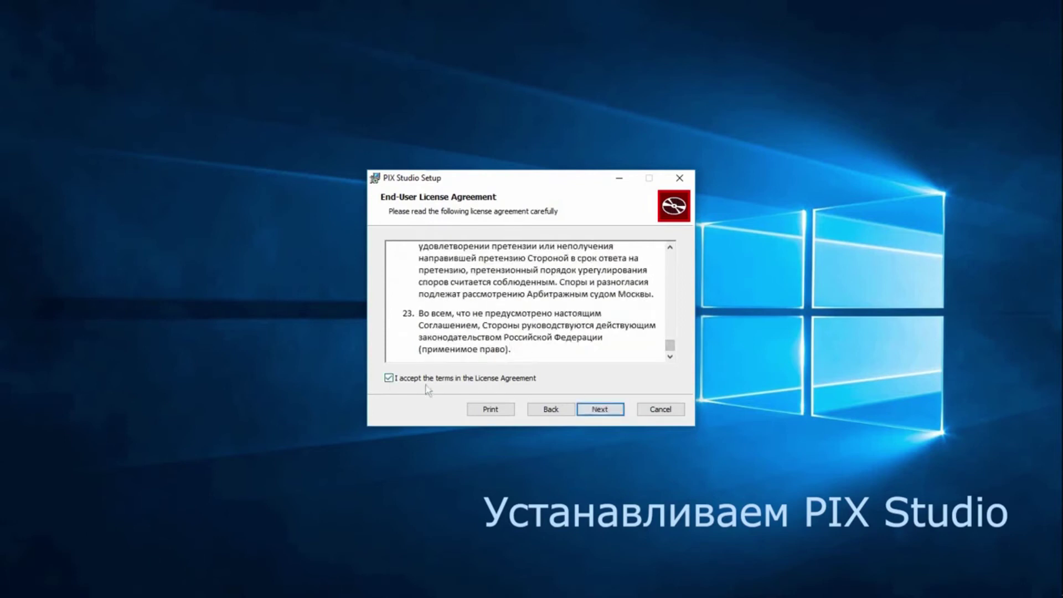
left_click(601, 409)
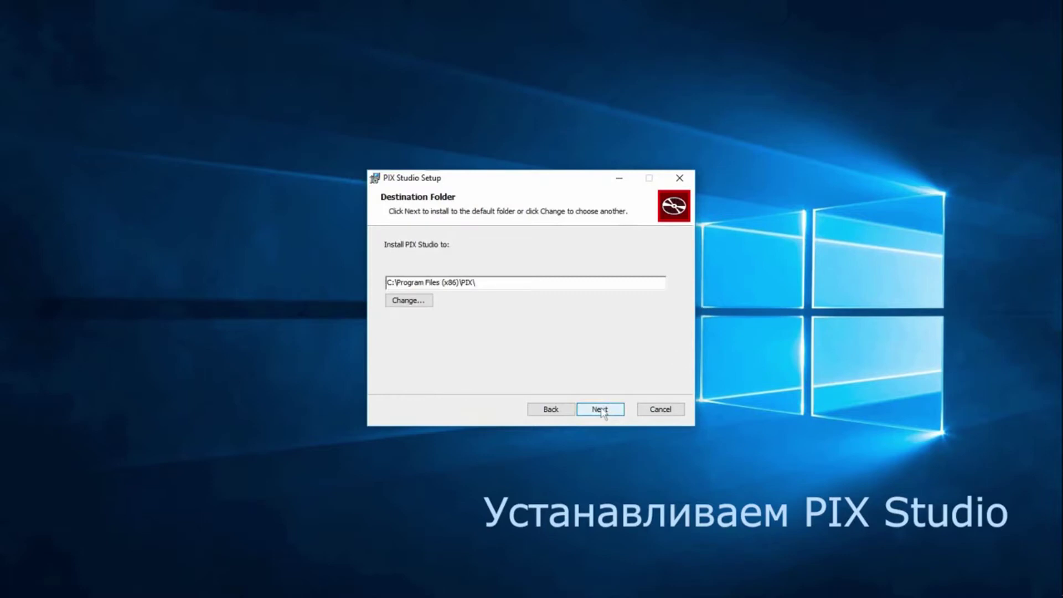
Install PIX Studio to the default folder C:\Program Files (x86)\PIX\ and finish the setup wizard
left_click(600, 409)
left_click(601, 409)
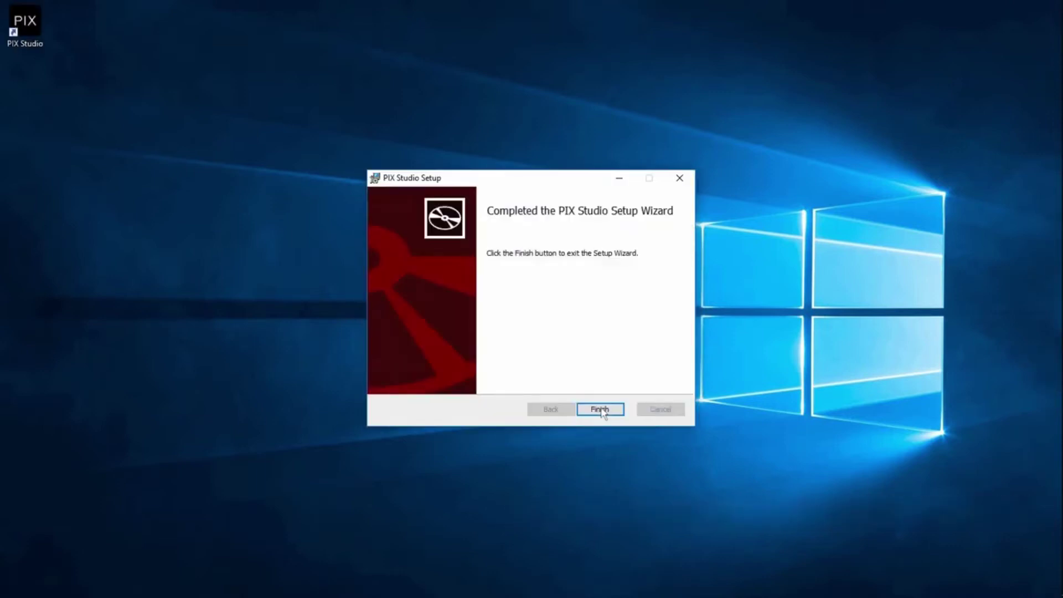
left_click(600, 409)
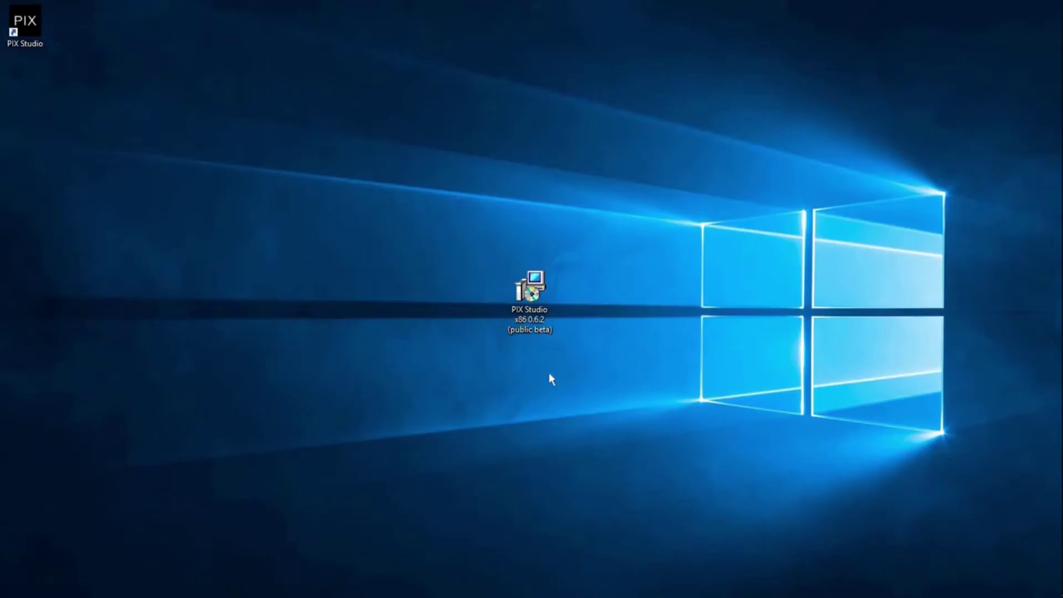
Launch PIX Studio from the desktop and create a project named "New project" in the default Project folder
double_click(30, 33)
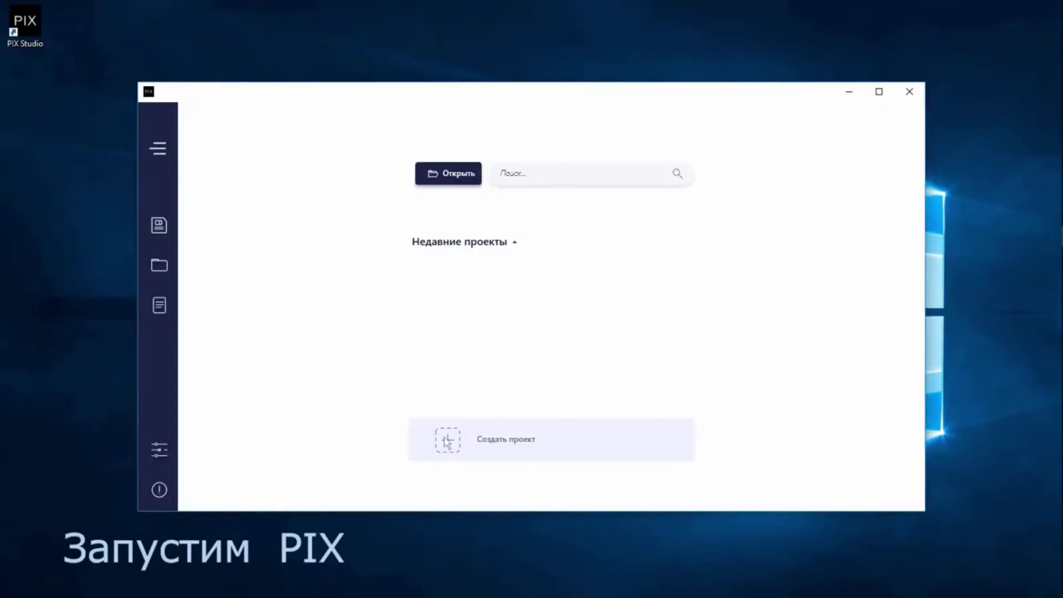
left_click(447, 441)
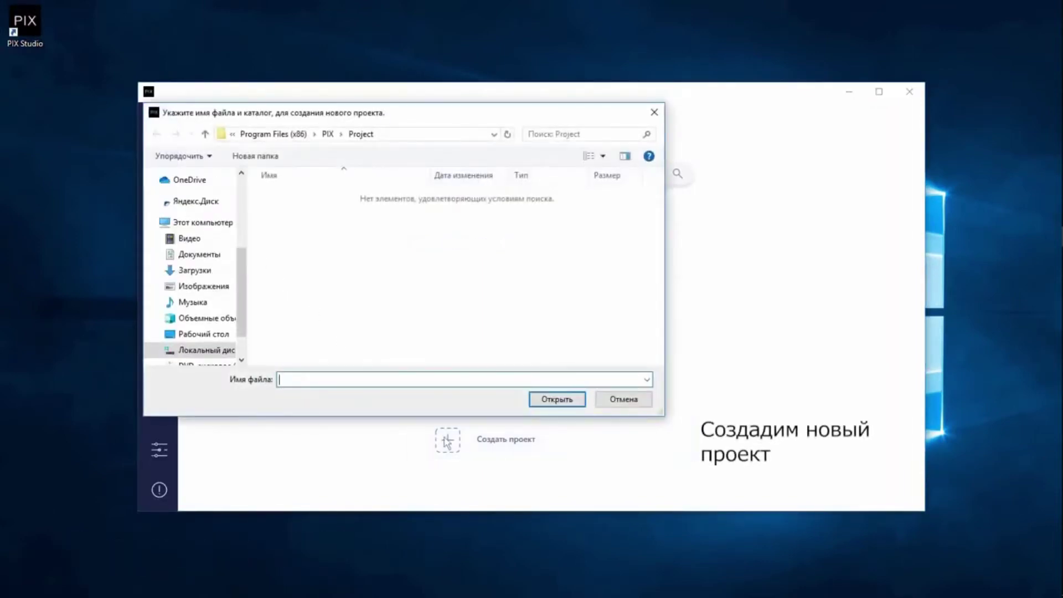
type("New project")
key("Return")
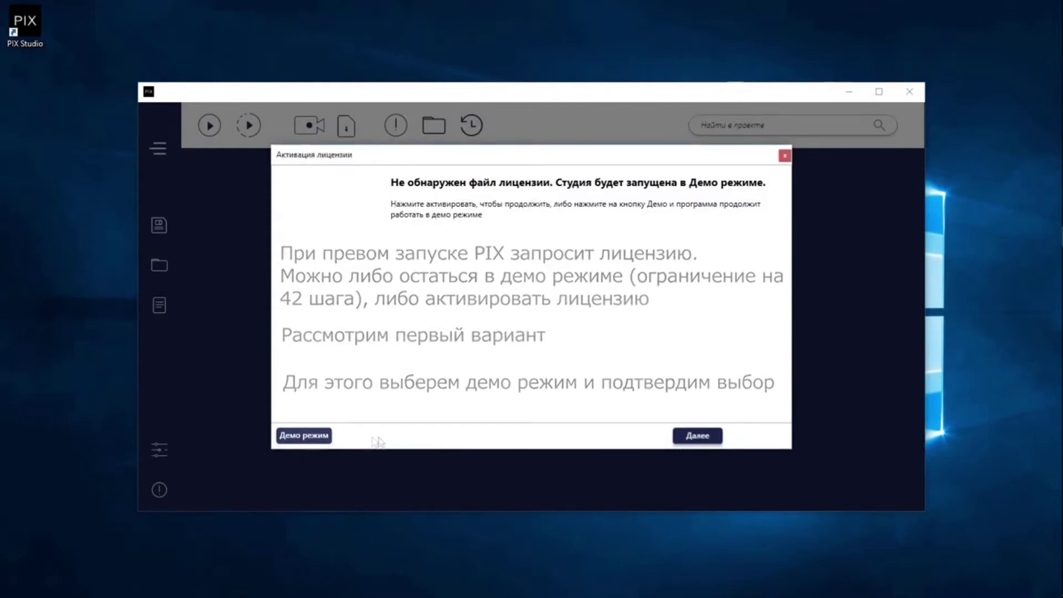
Continue without a license in demo mode and maximize the studio window
left_click(306, 437)
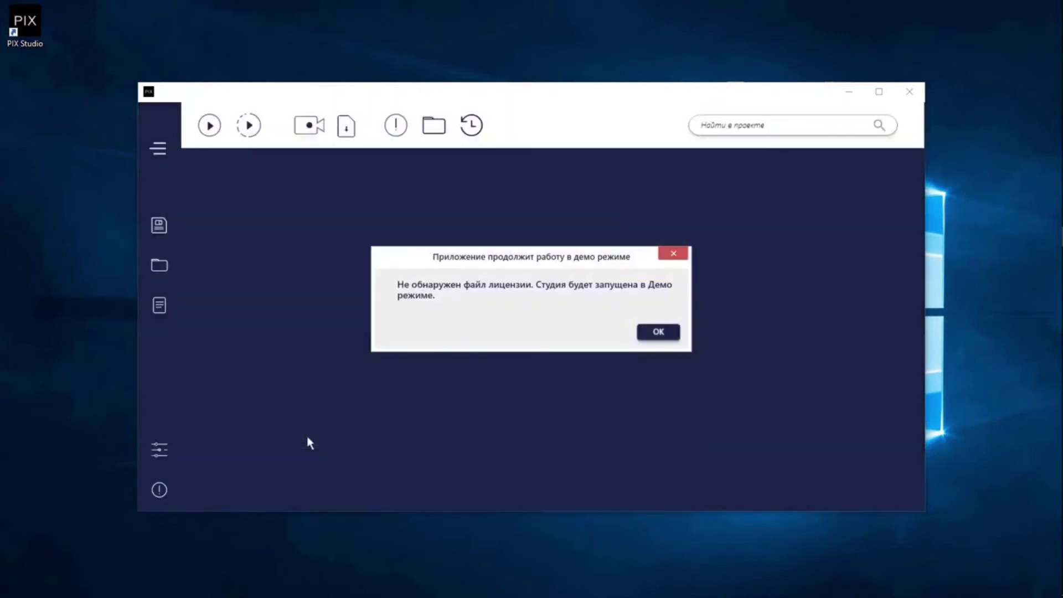
left_click(658, 332)
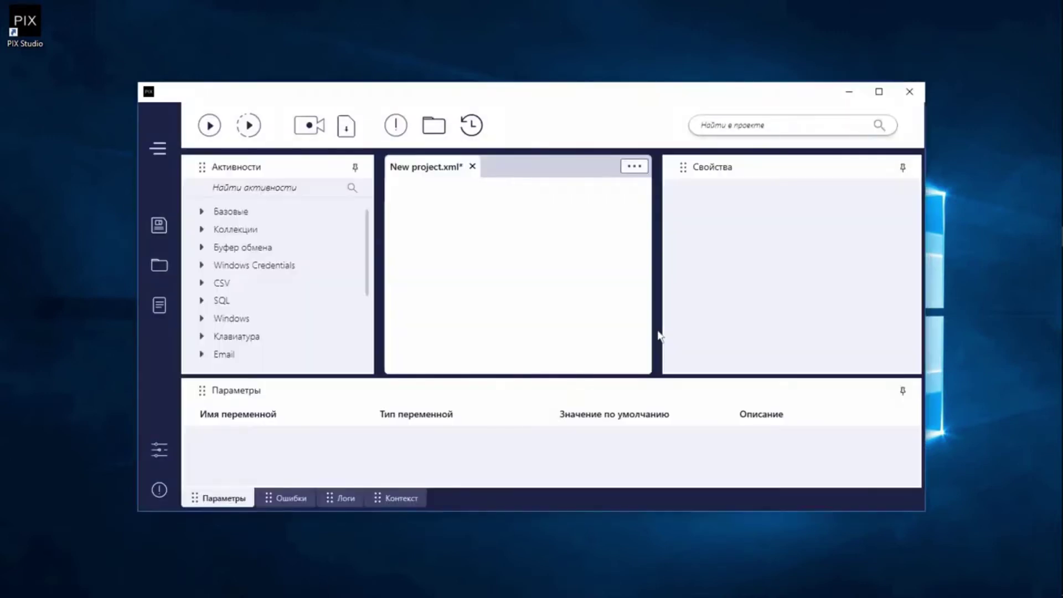
left_click(878, 92)
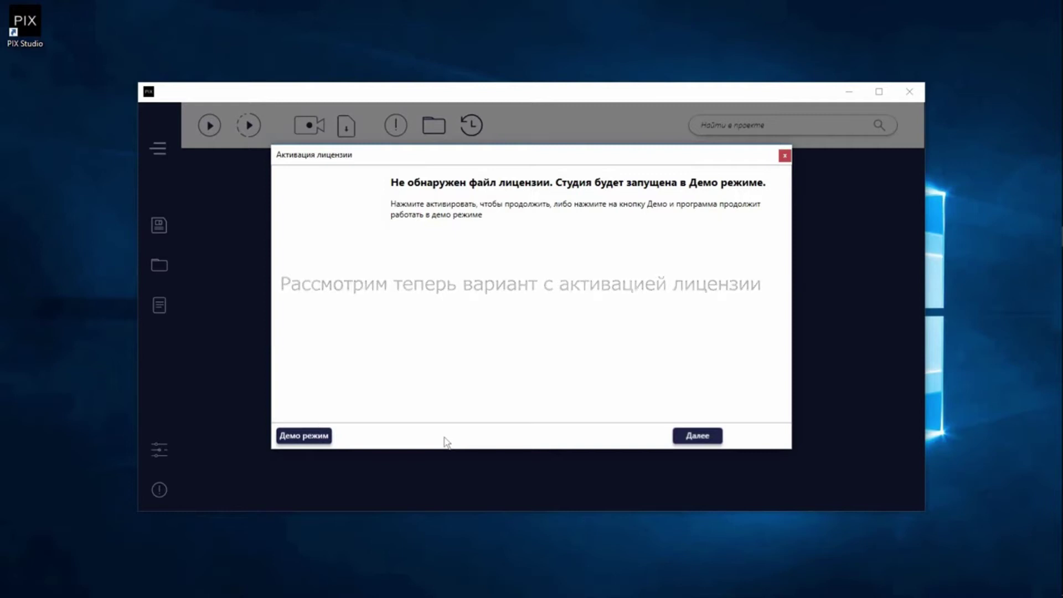
In the license activation dialog, select the UID and activate the studio with license.lic from the PIX\licence folder
left_click(696, 436)
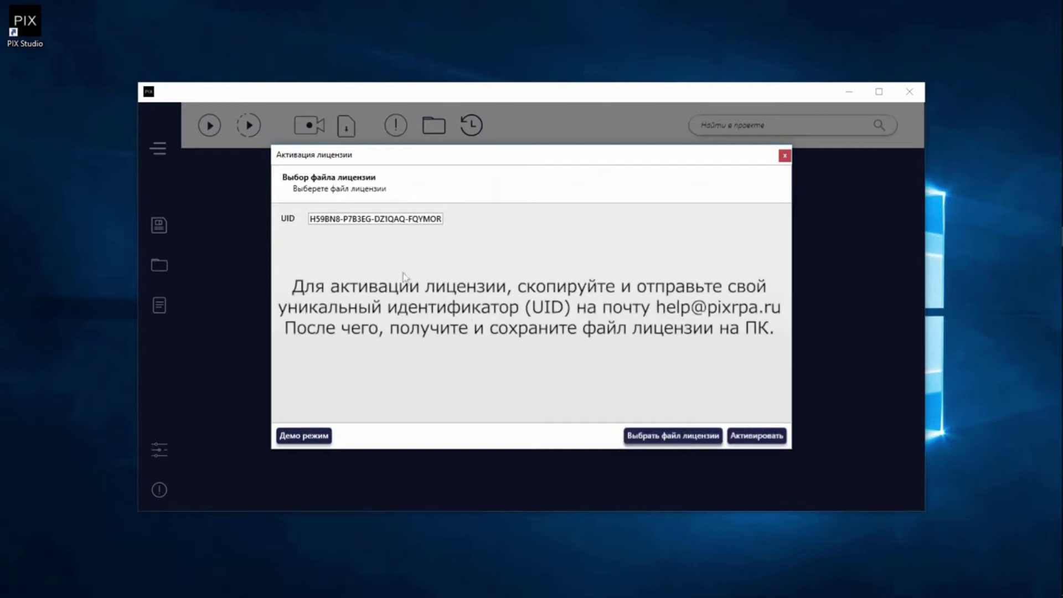
left_click_drag(309, 220, 468, 224)
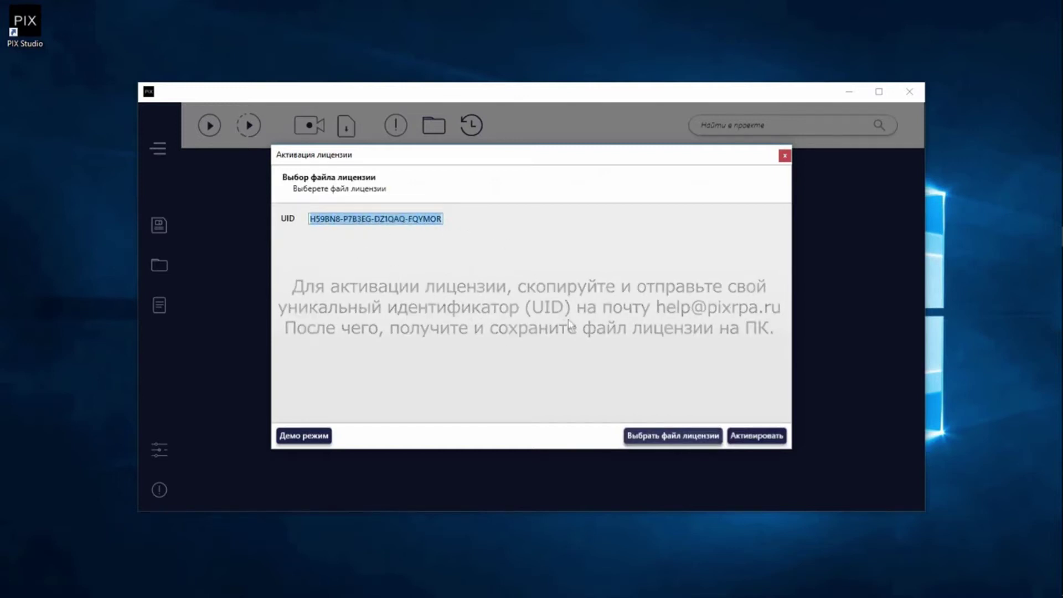
left_click(671, 436)
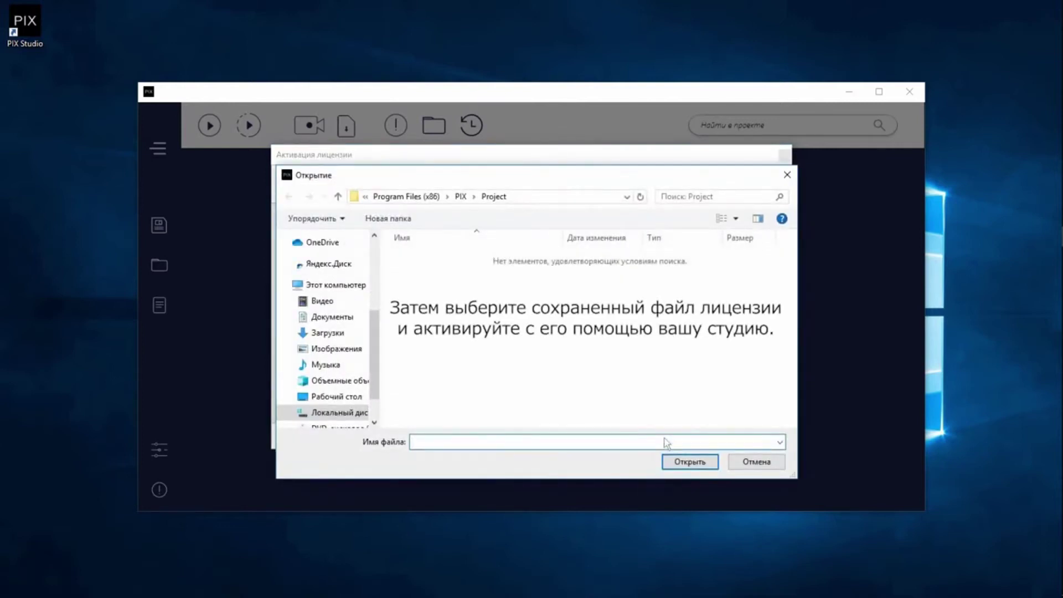
left_click(461, 197)
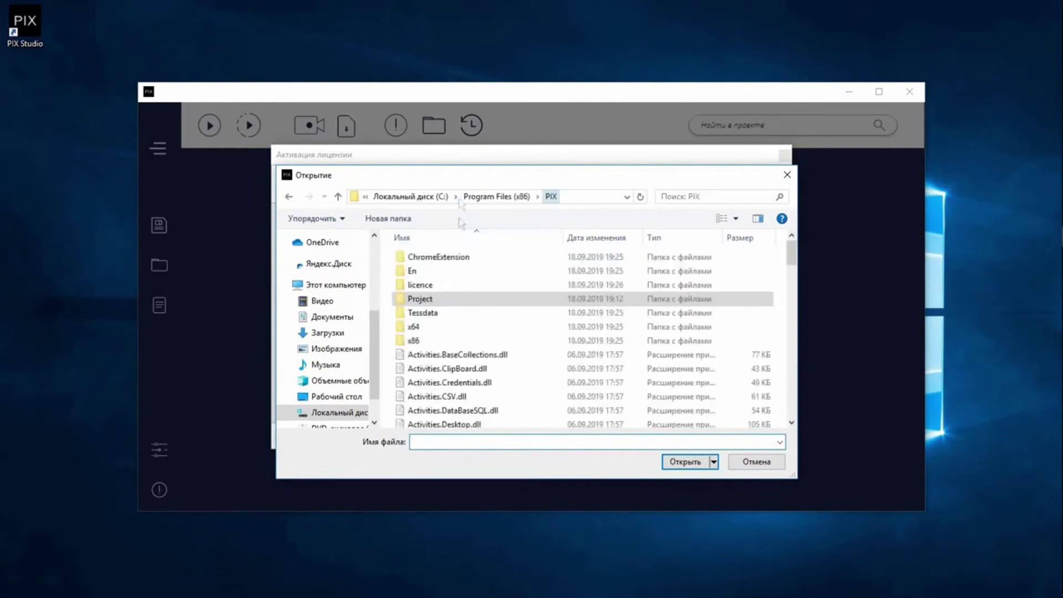
double_click(459, 285)
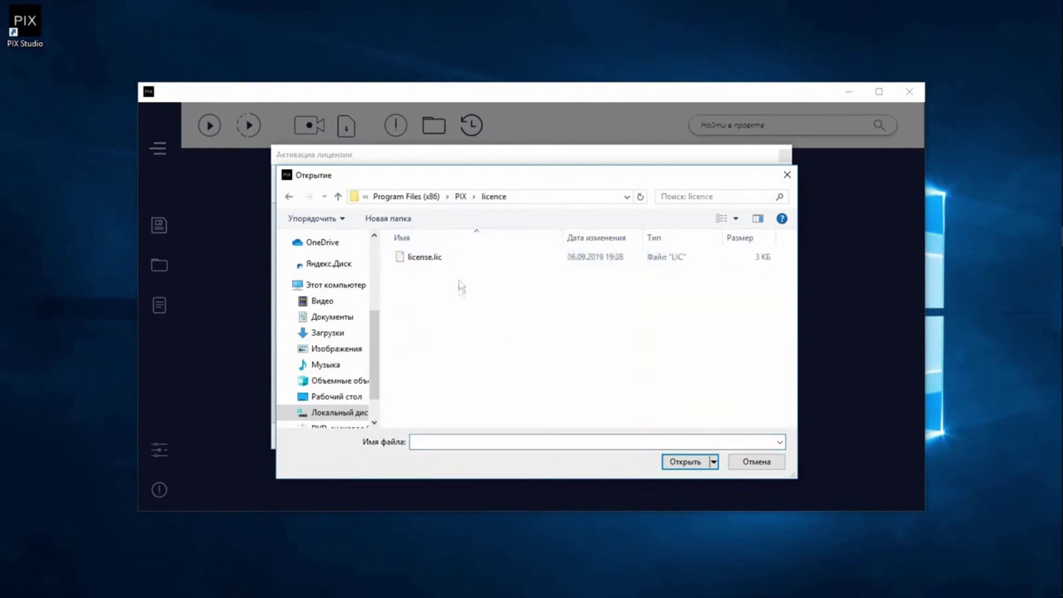
double_click(459, 257)
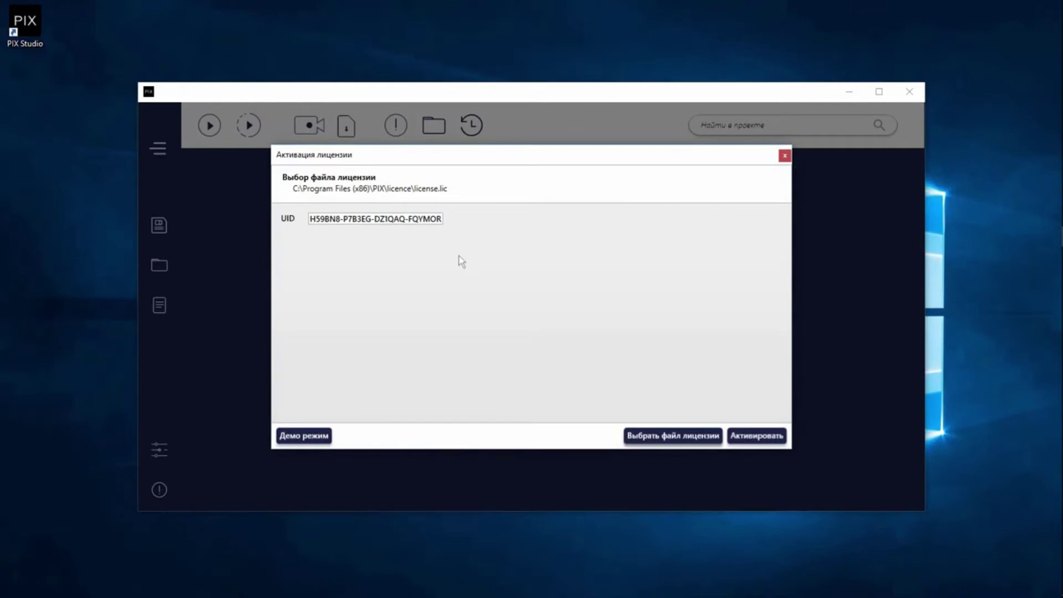
left_click(754, 436)
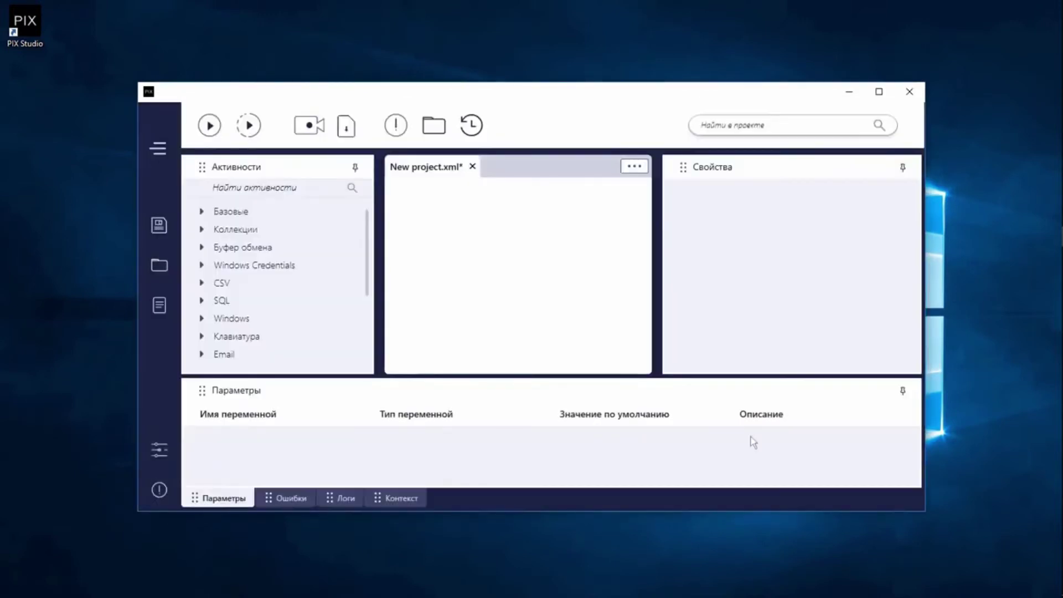
Maximize the studio window and examine the activities in the Базовые group, including its Циклы subgroup
left_click(878, 92)
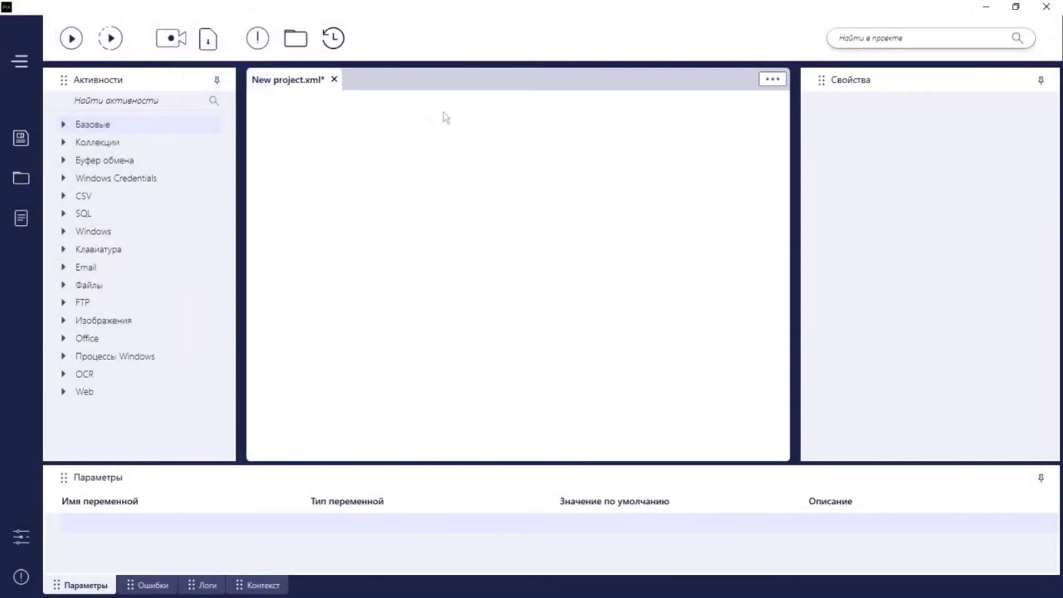
left_click(63, 125)
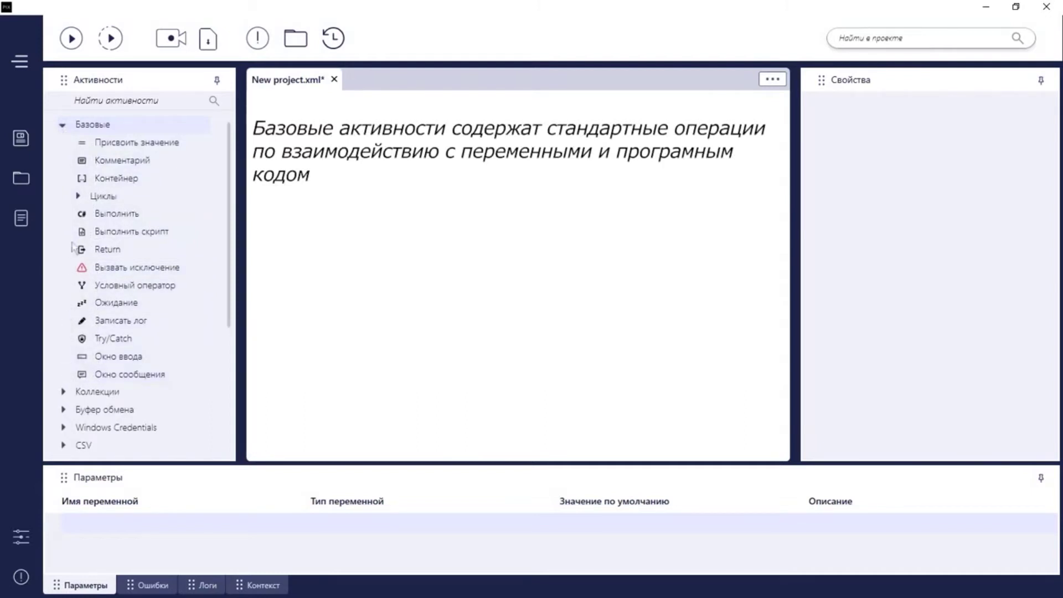
left_click(77, 196)
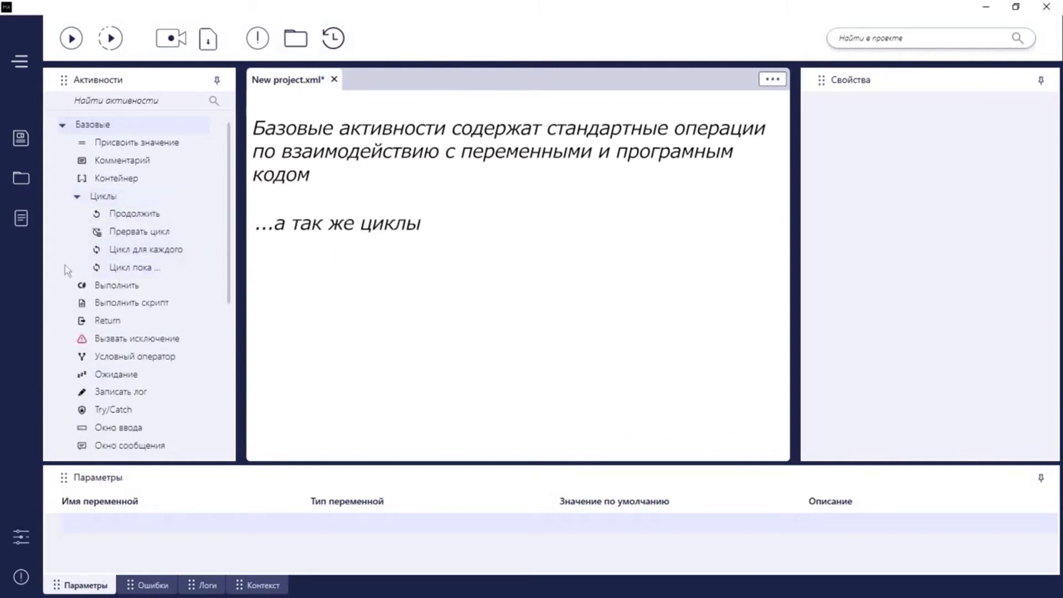
left_click(77, 196)
left_click(63, 124)
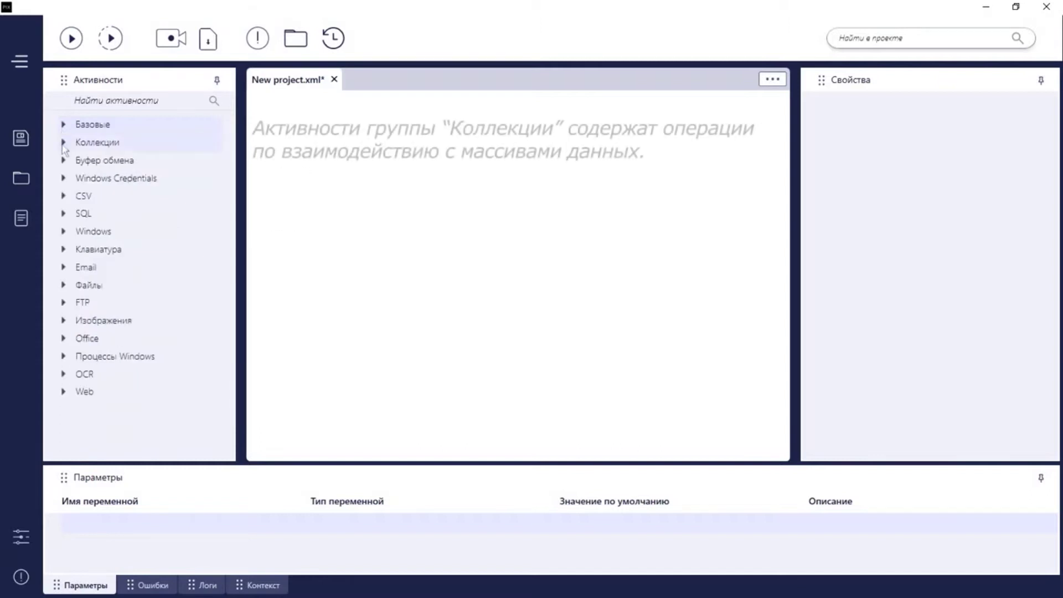
Examine the activities available in the Коллекции and Буфер обмена groups
left_click(63, 143)
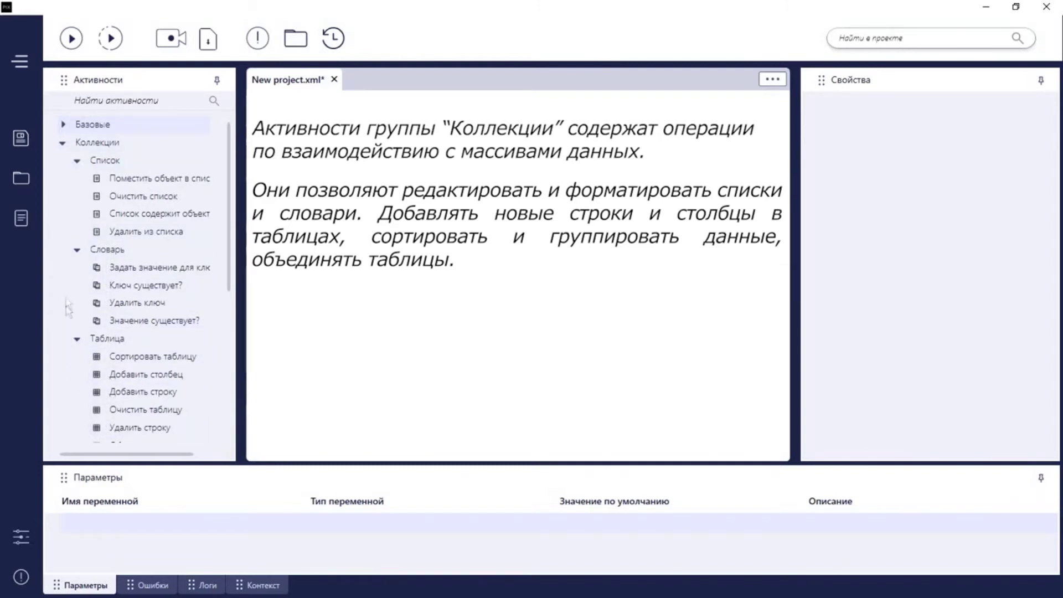
left_click(63, 143)
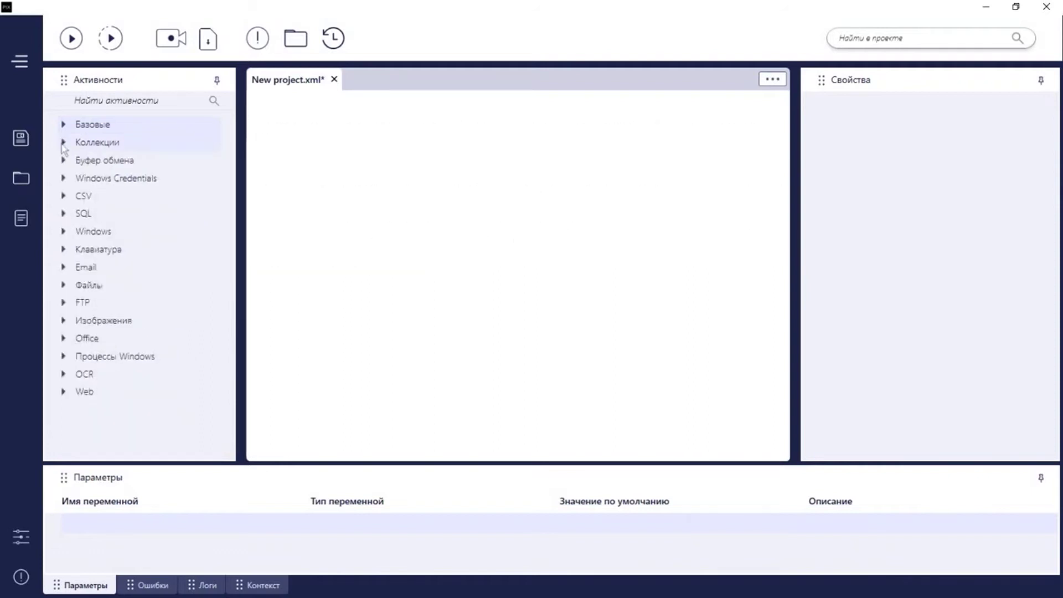
left_click(62, 162)
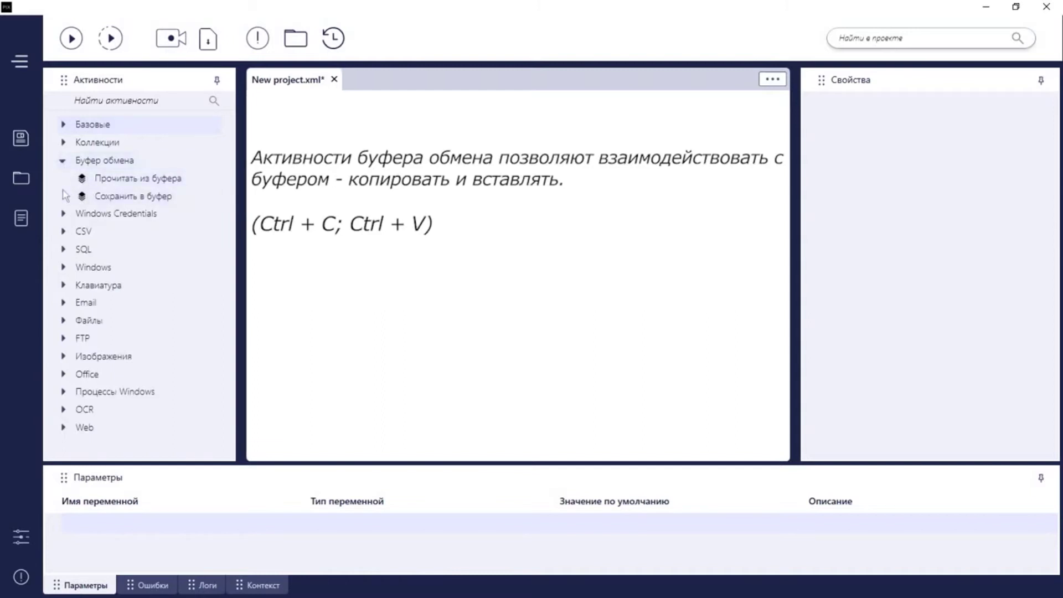
left_click(63, 161)
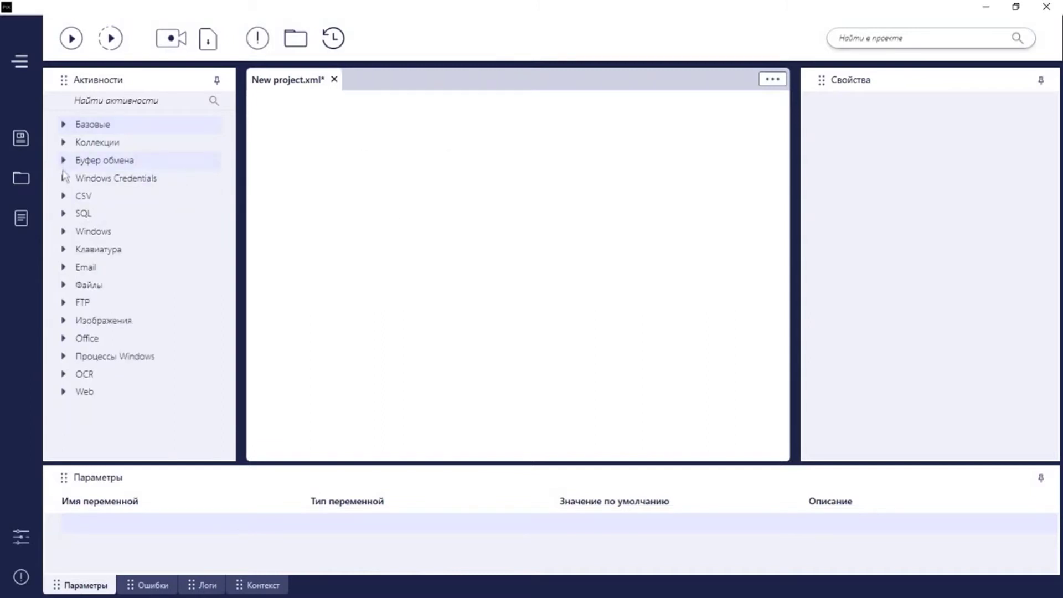
Examine the activities available in the Windows Credentials, CSV and SQL groups
left_click(64, 179)
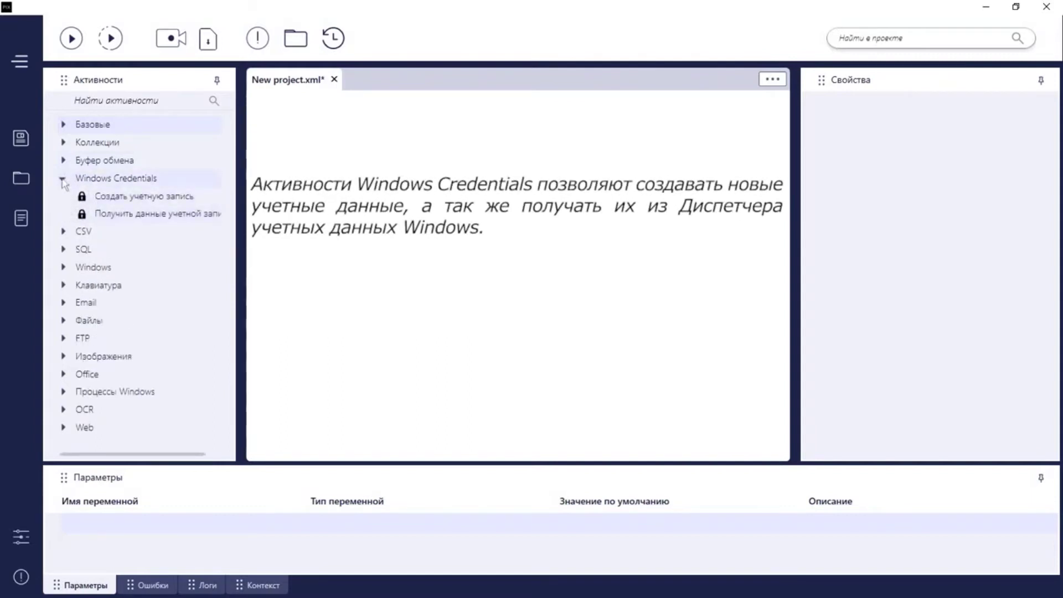
left_click(63, 179)
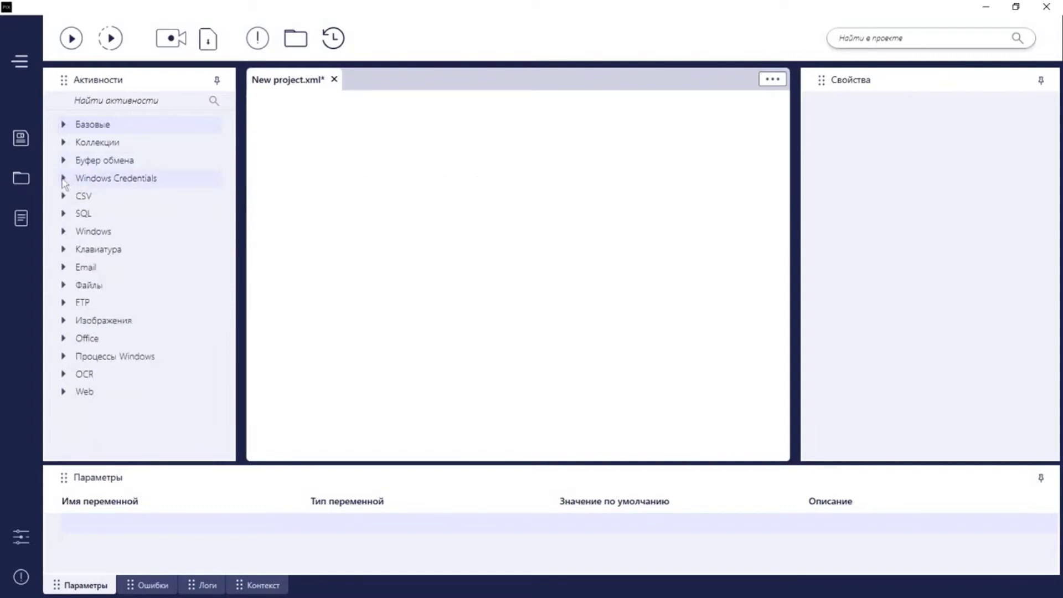
left_click(63, 197)
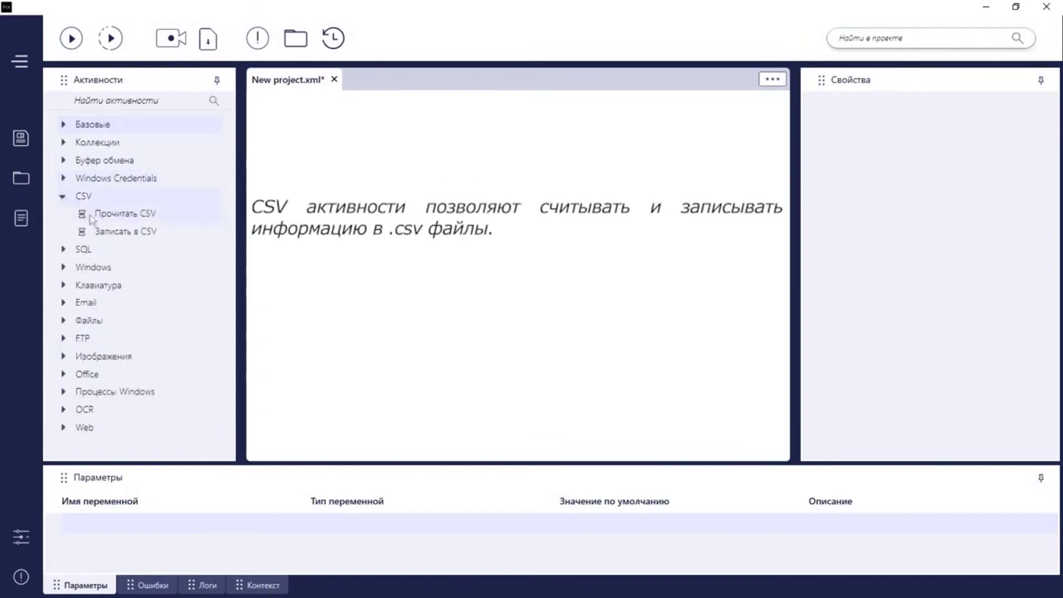
left_click(62, 197)
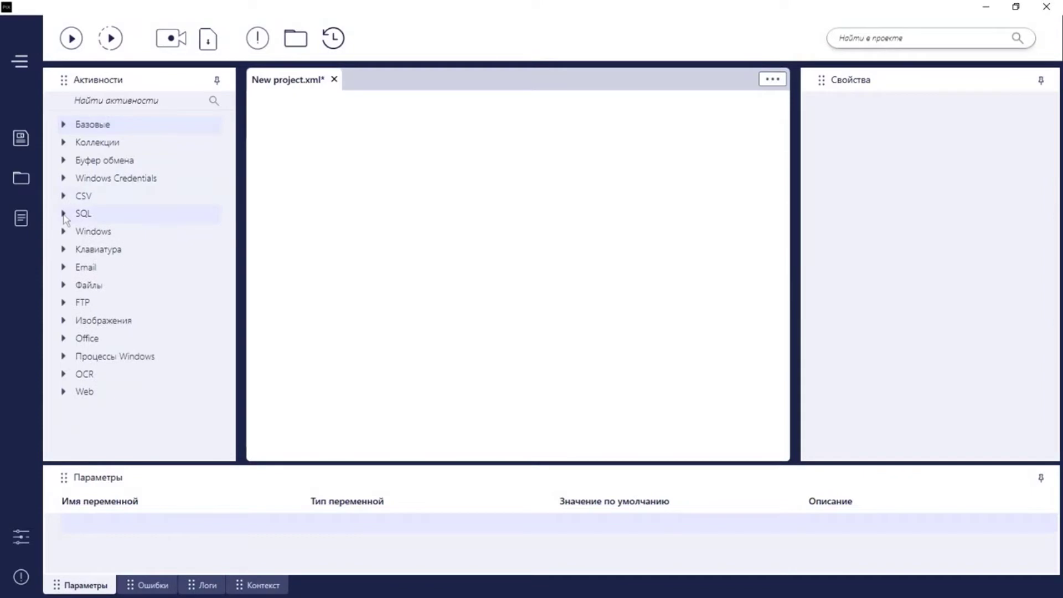
left_click(64, 214)
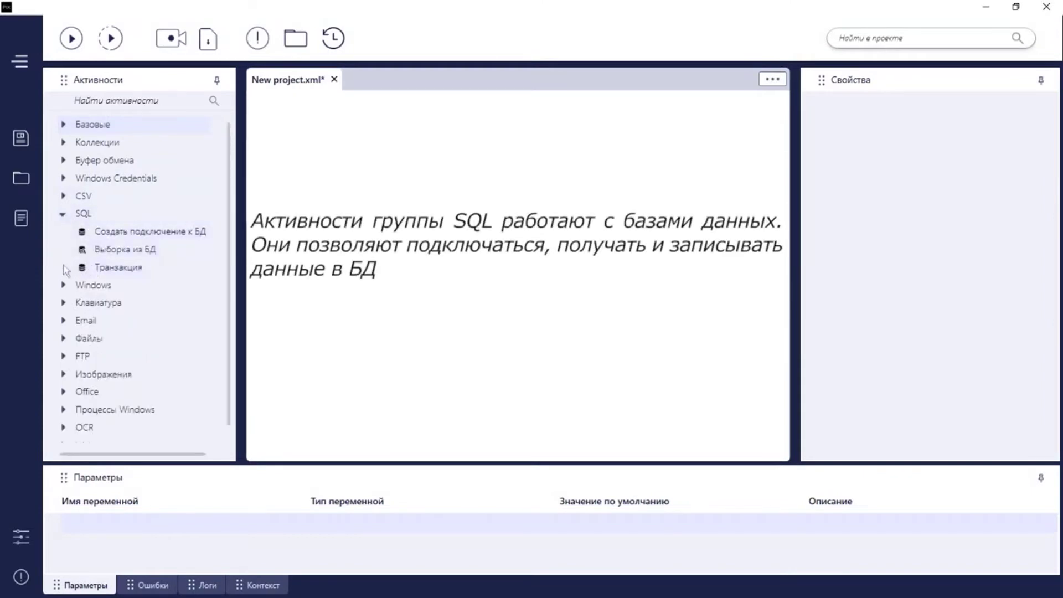
Examine the activities available in the Windows, Клавиатура and Email groups
left_click(63, 214)
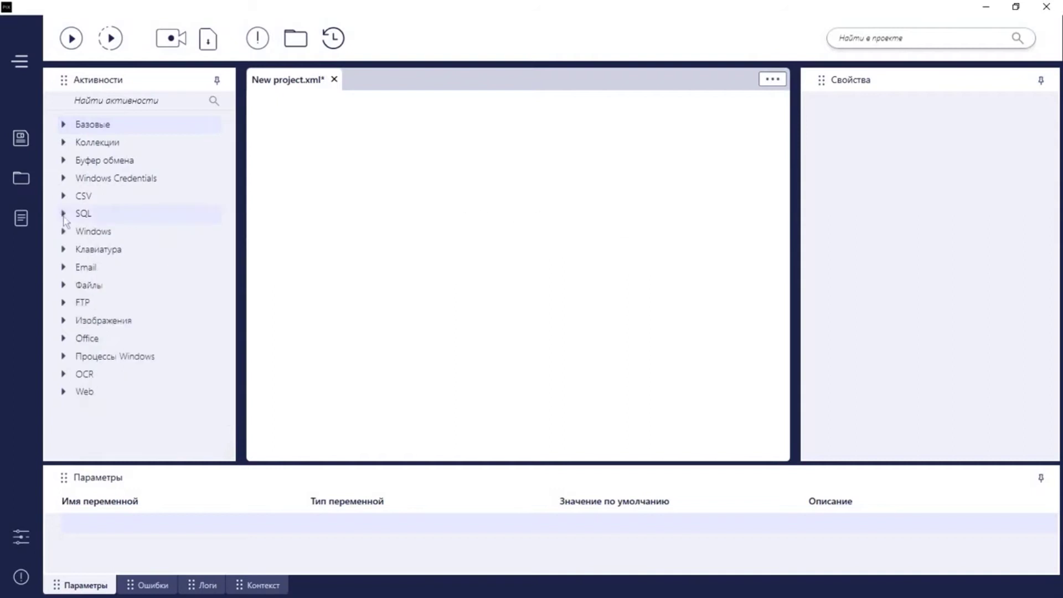
left_click(64, 232)
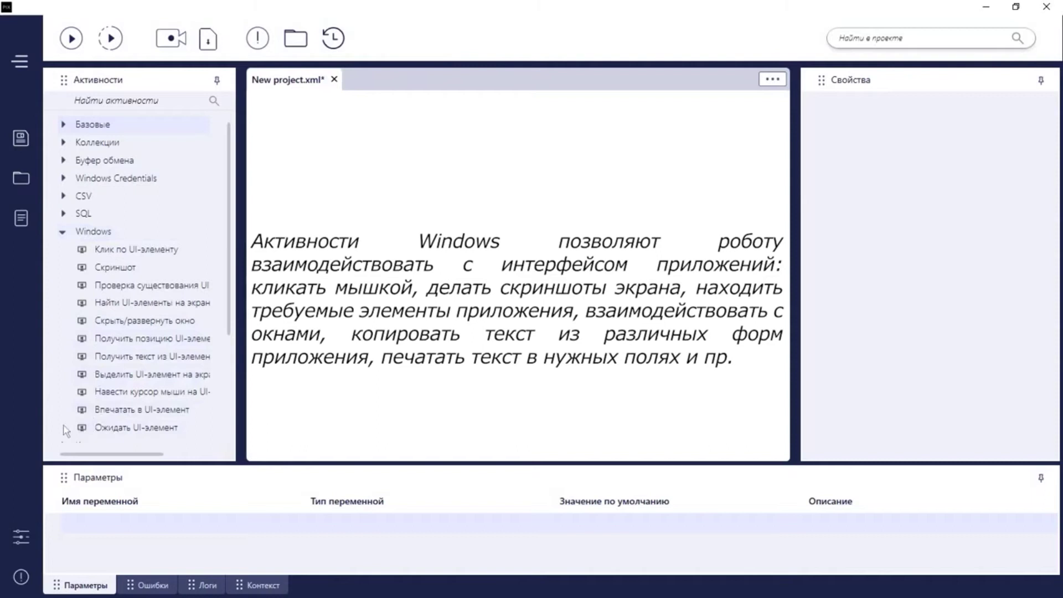
left_click(64, 236)
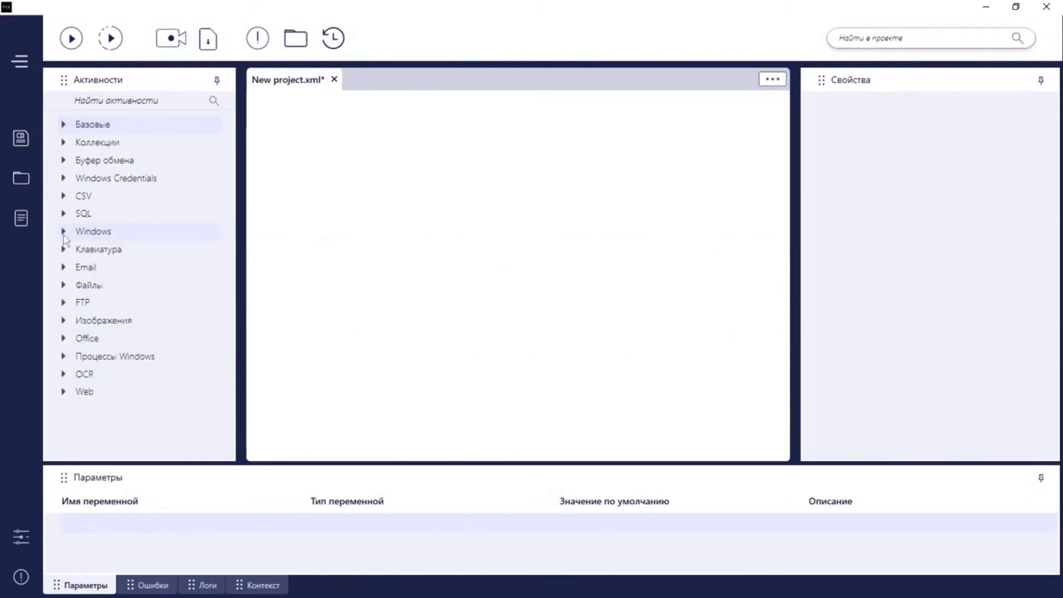
left_click(64, 250)
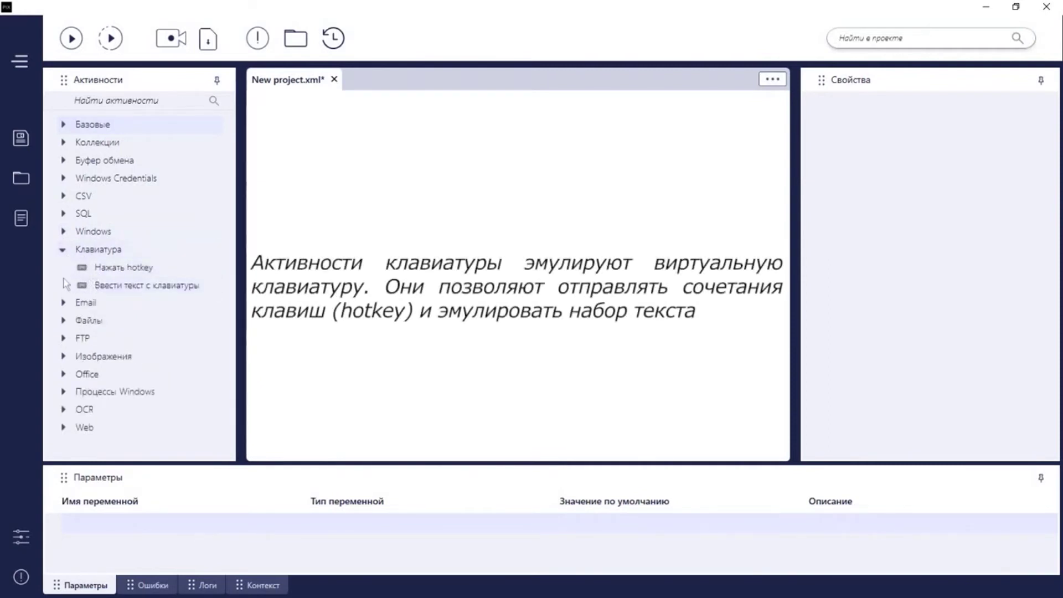
left_click(63, 250)
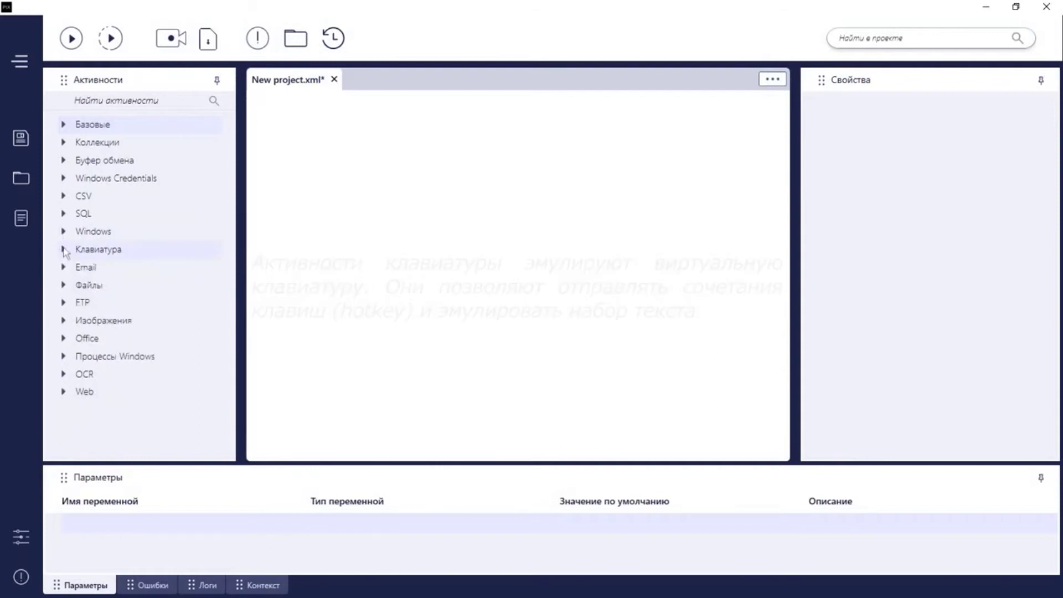
left_click(64, 269)
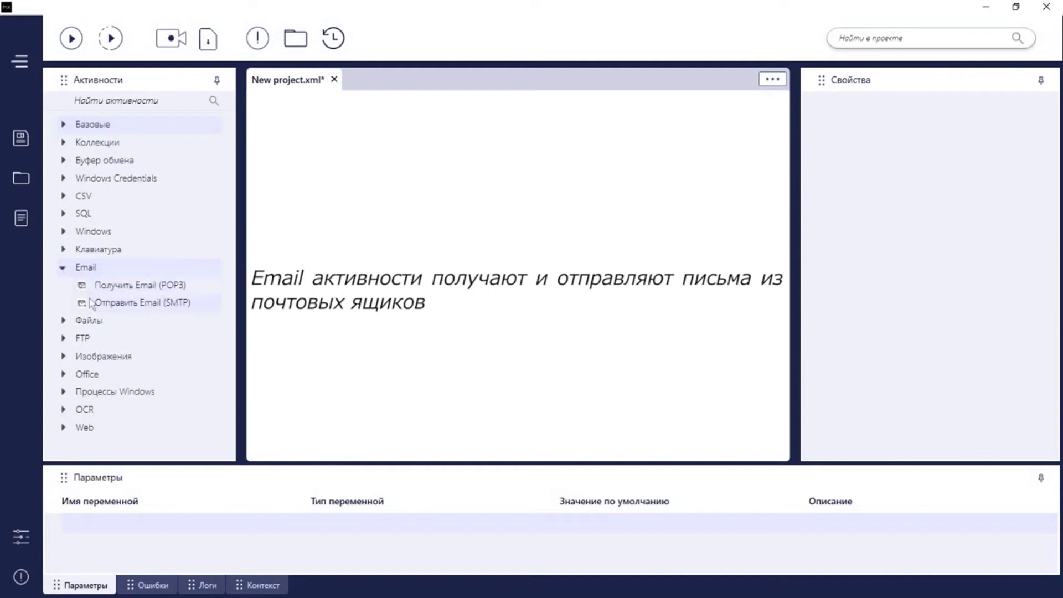
left_click(64, 268)
Examine the activities available in the Файлы, FTP and Изображения groups
left_click(63, 285)
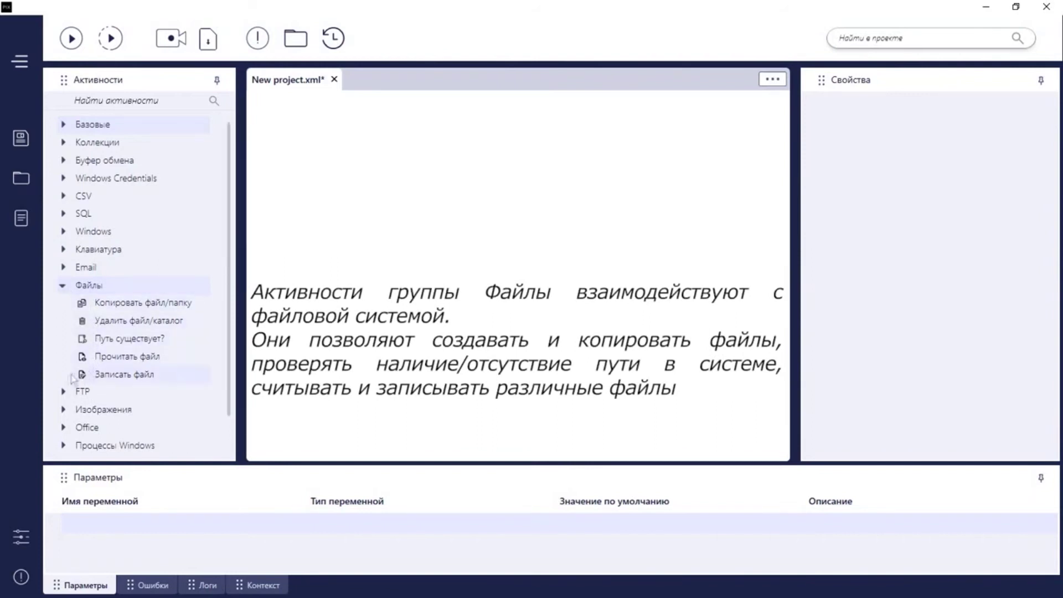
left_click(63, 286)
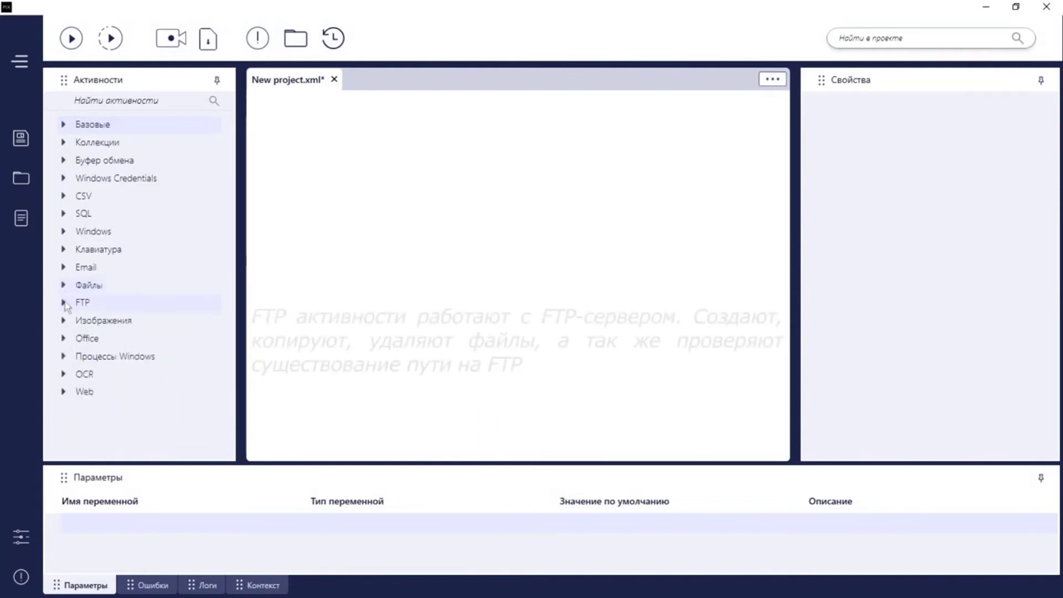
left_click(64, 304)
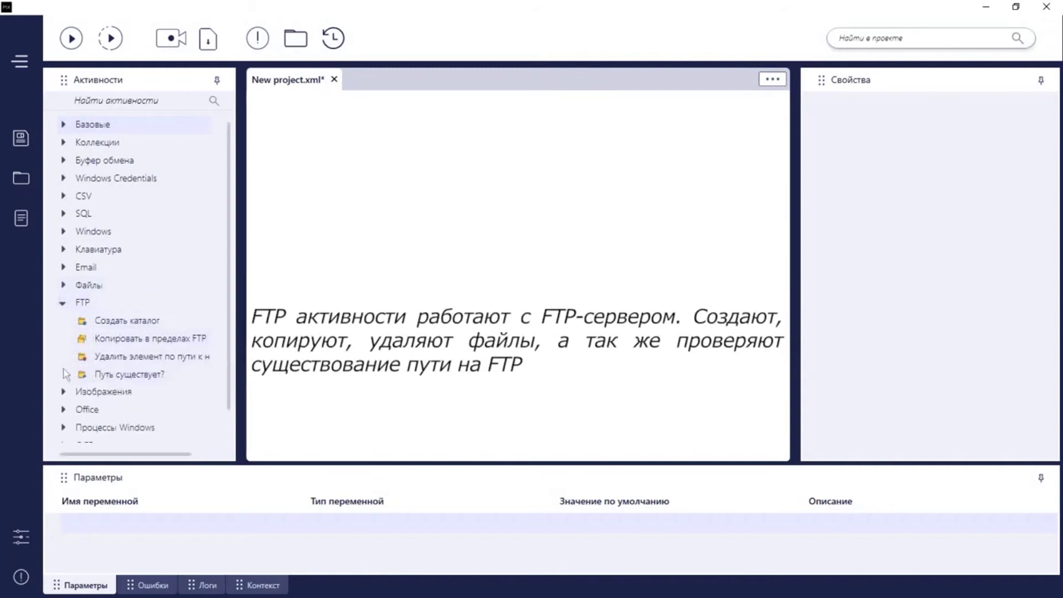
left_click(63, 303)
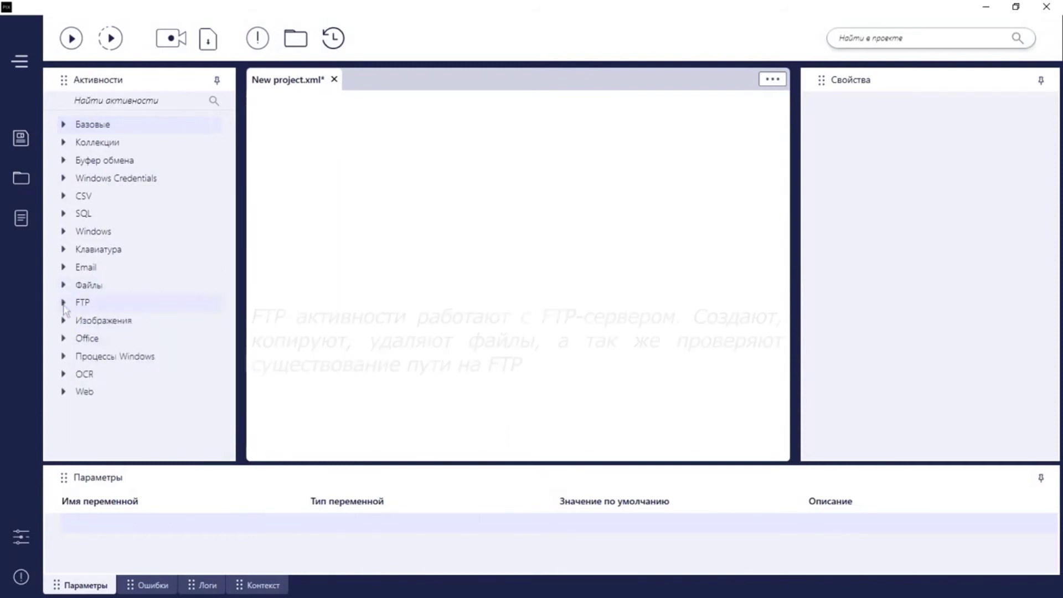
left_click(64, 320)
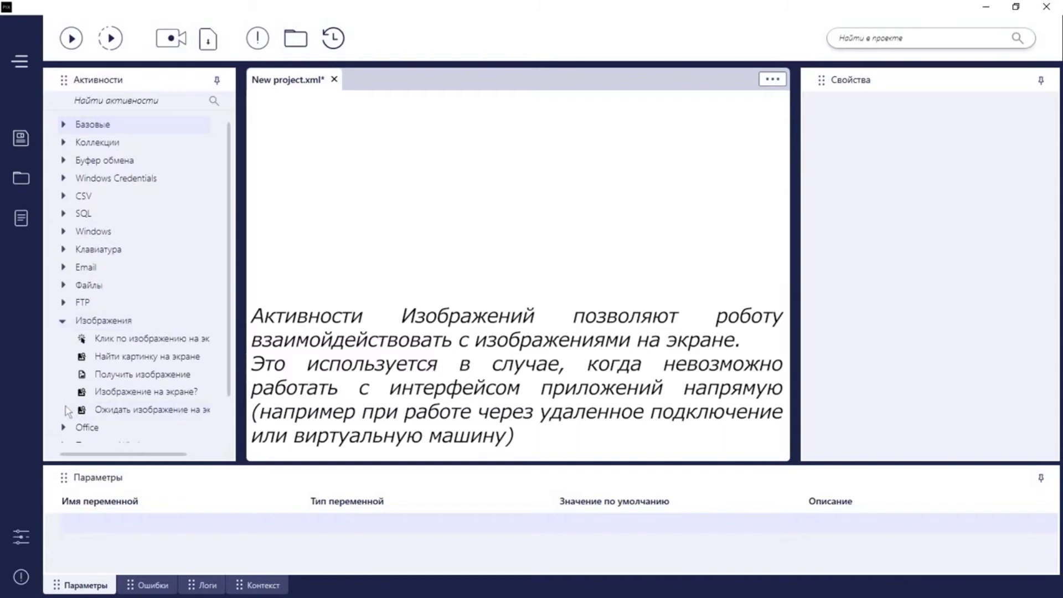
left_click(63, 321)
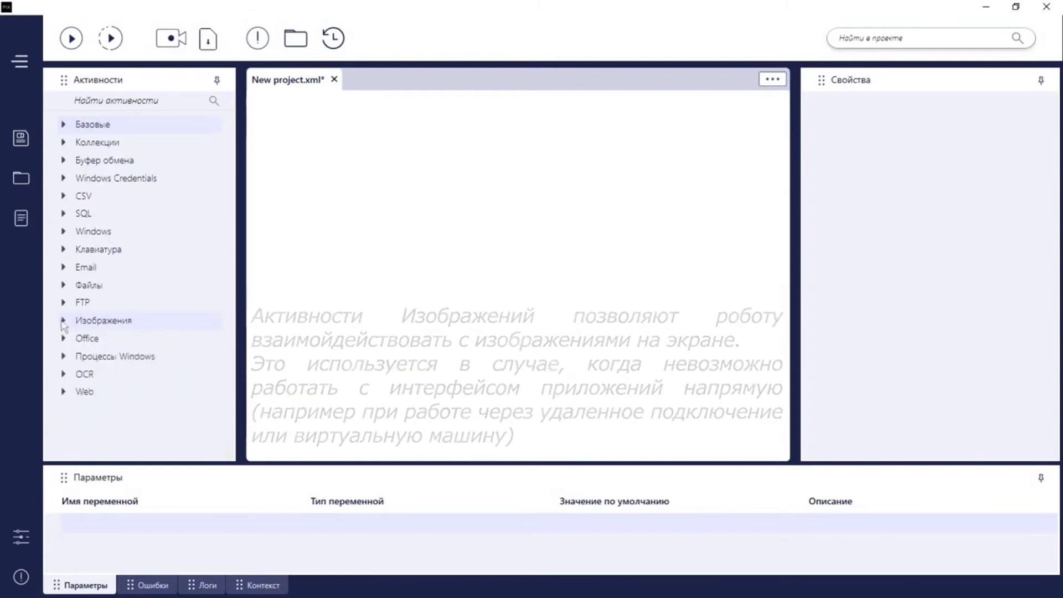
Examine the activities in the Office group, including its Excel, Outlook and Word subgroups
left_click(64, 338)
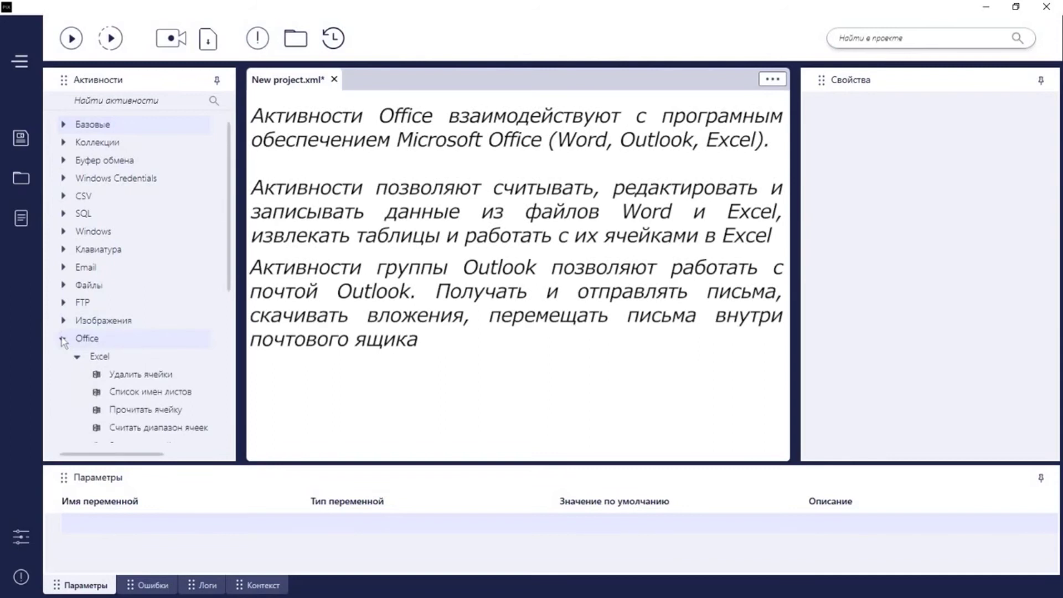
scroll(62, 341, "down", 3)
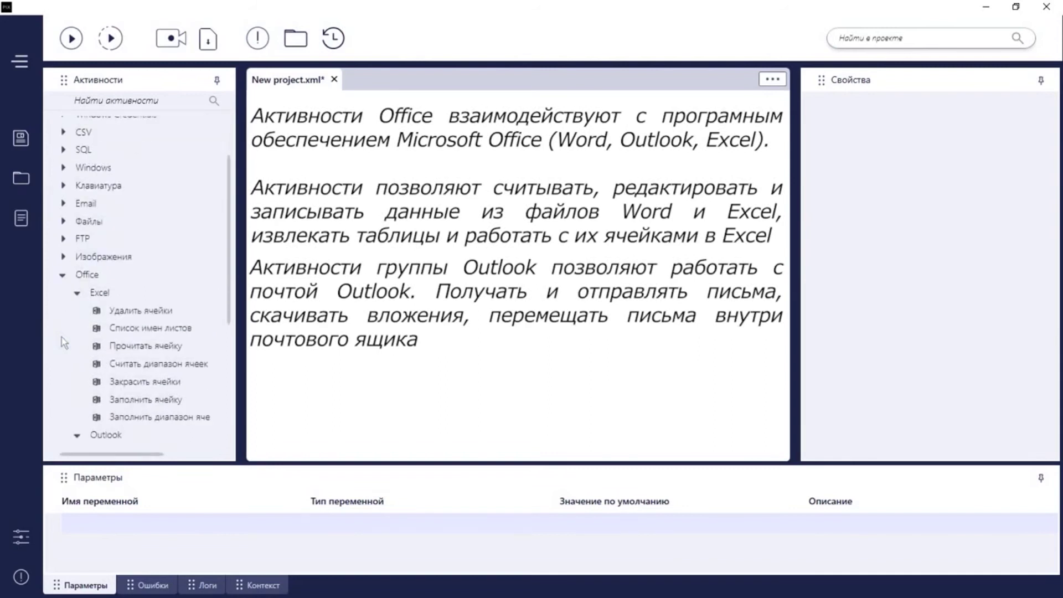
scroll(62, 336, "down", 4)
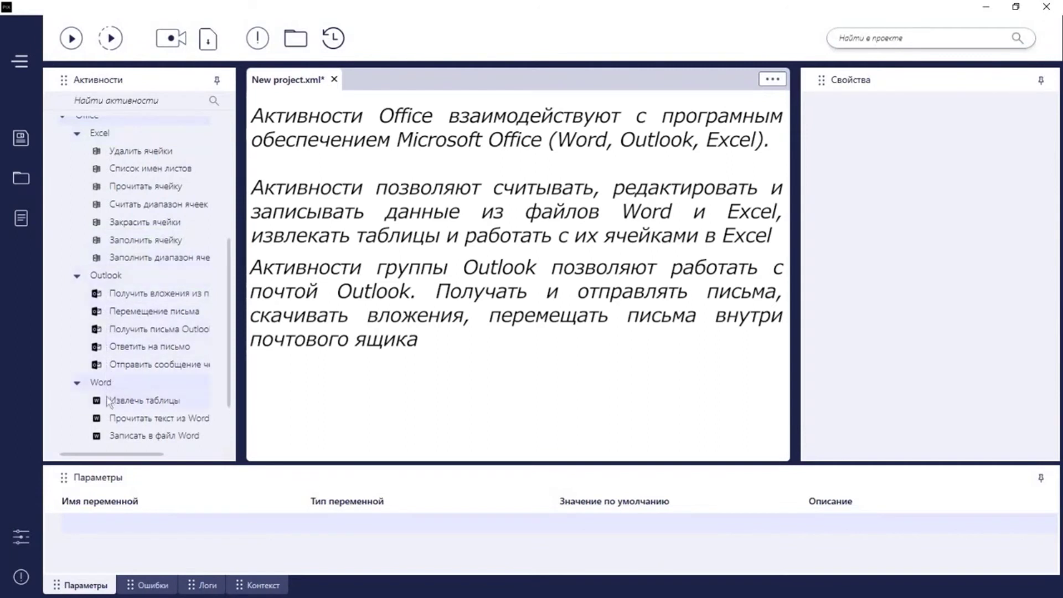
scroll(108, 402, "down", 1)
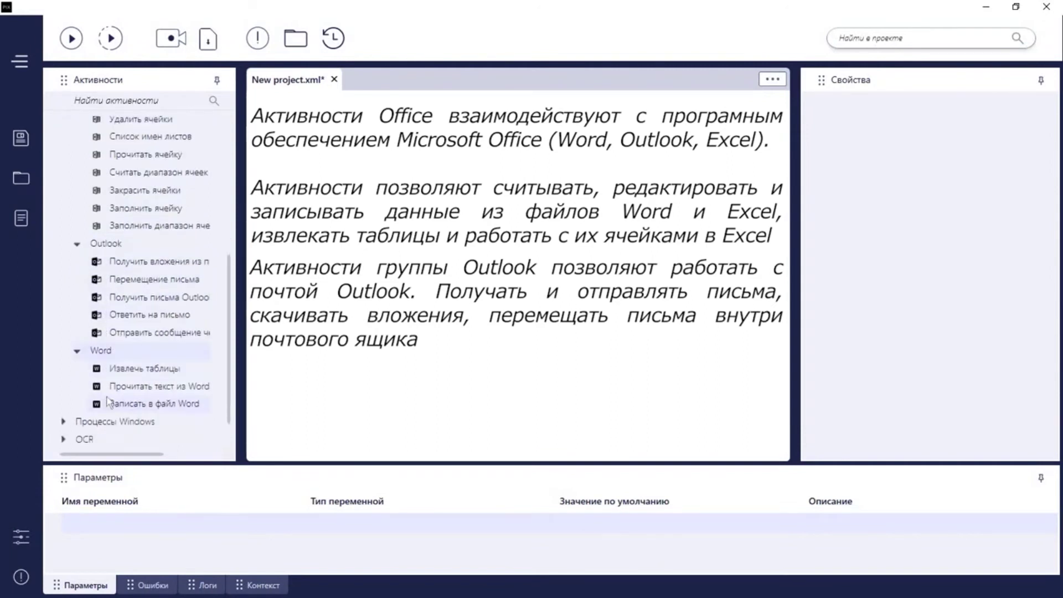
scroll(64, 396, "up", 2)
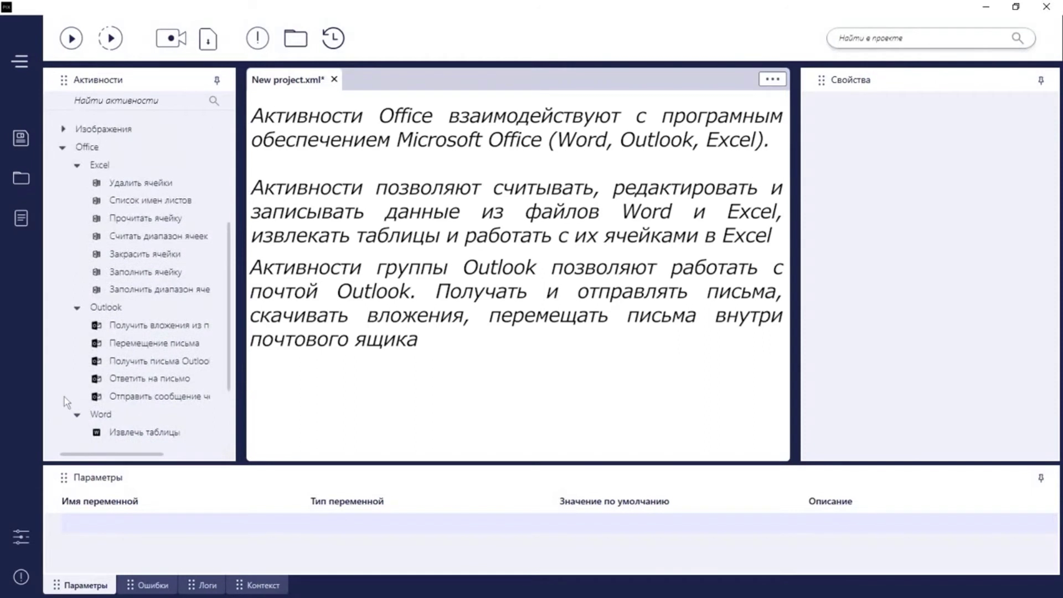
left_click(62, 147)
Examine the activities available in the Процессы Windows, OCR and Web groups
left_click(62, 356)
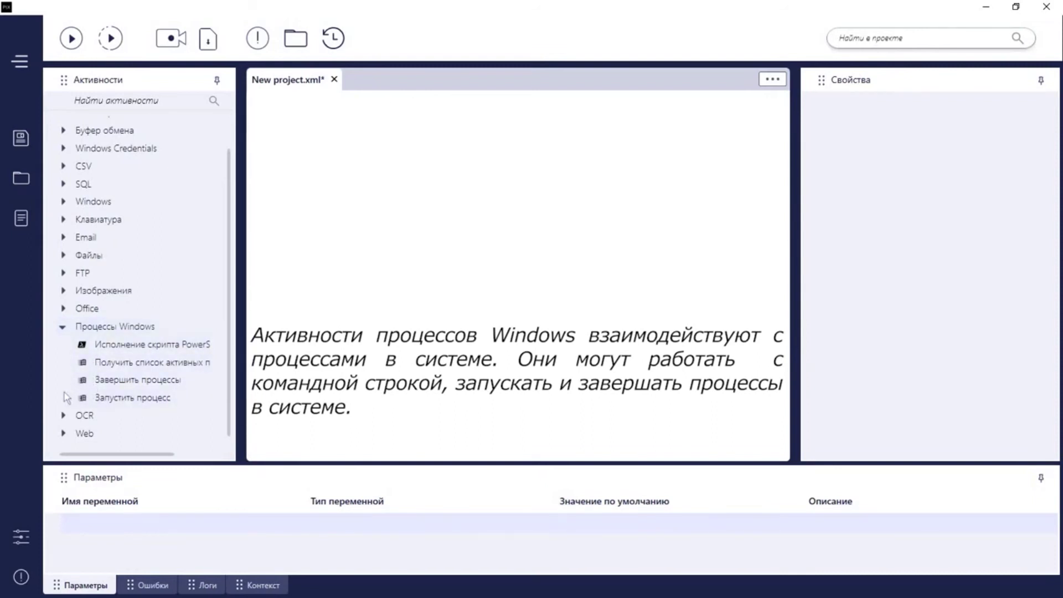
left_click(63, 326)
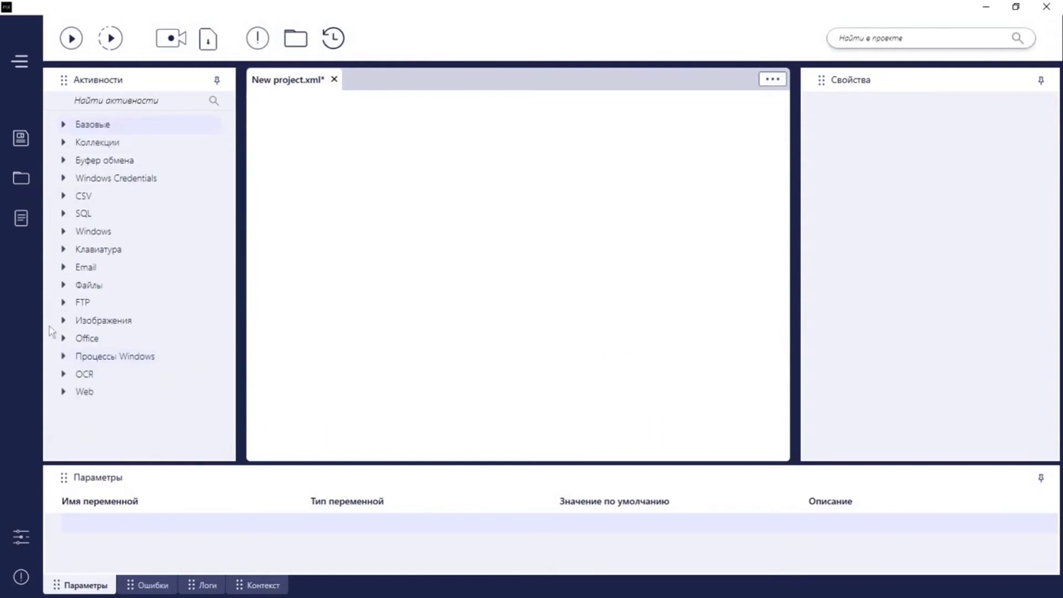
left_click(63, 374)
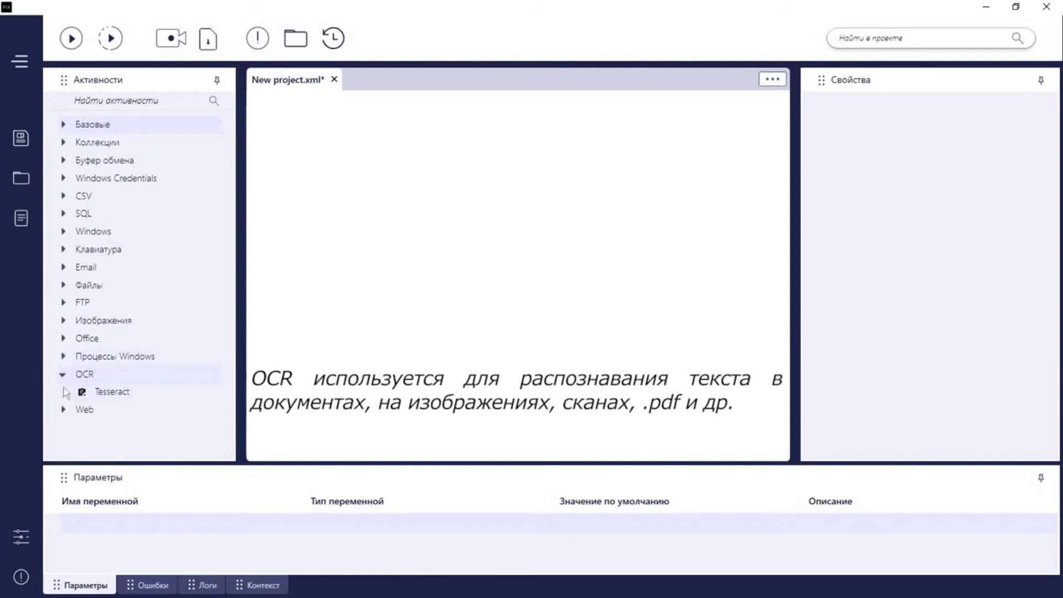
left_click(63, 374)
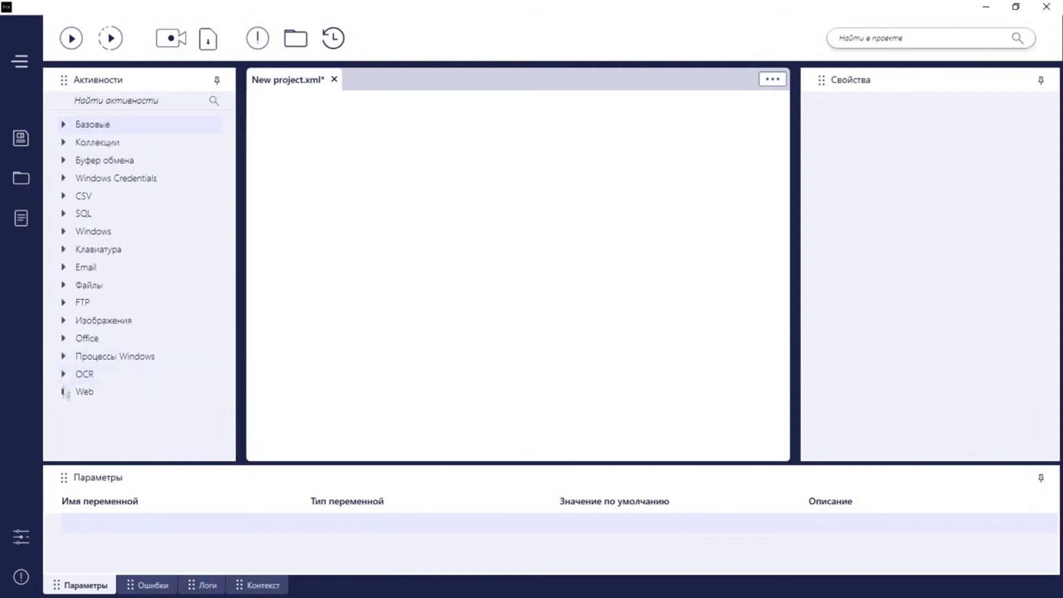
left_click(63, 391)
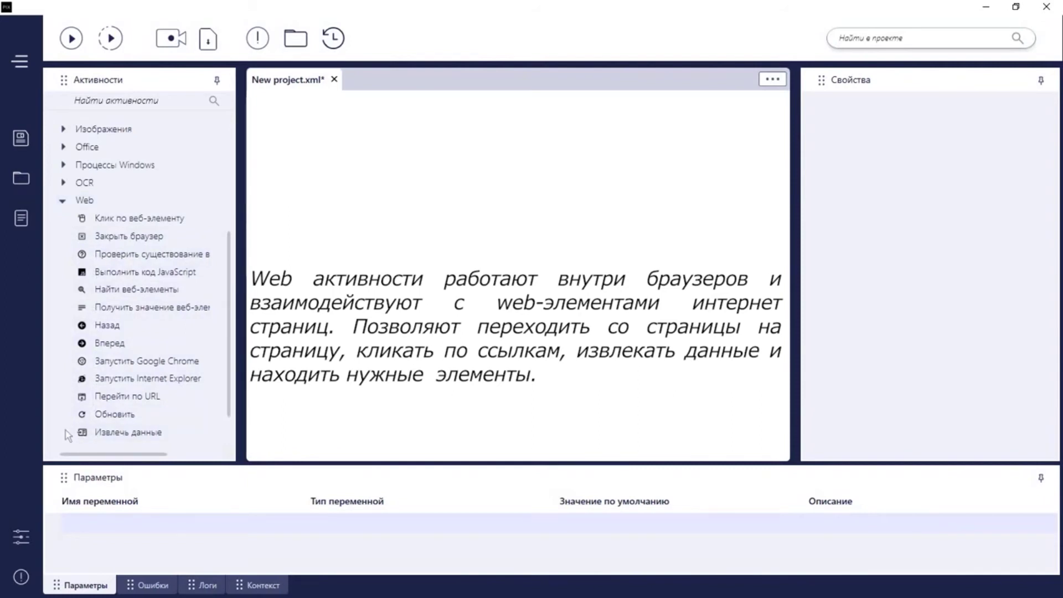
left_click(64, 202)
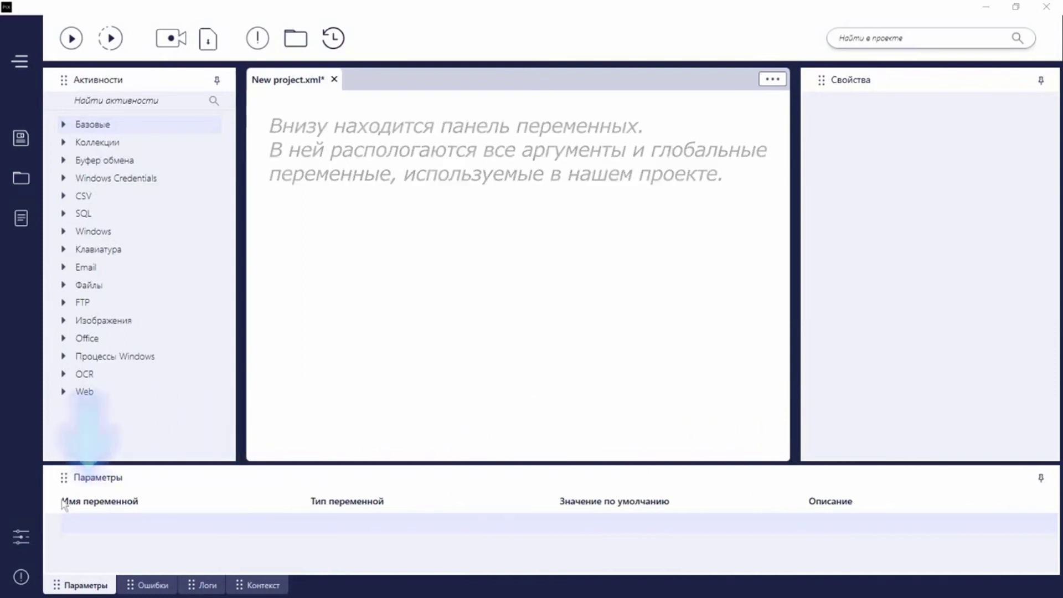
Add a System.Object parameter to the project with the default value "123" and the description 123
left_click(103, 524)
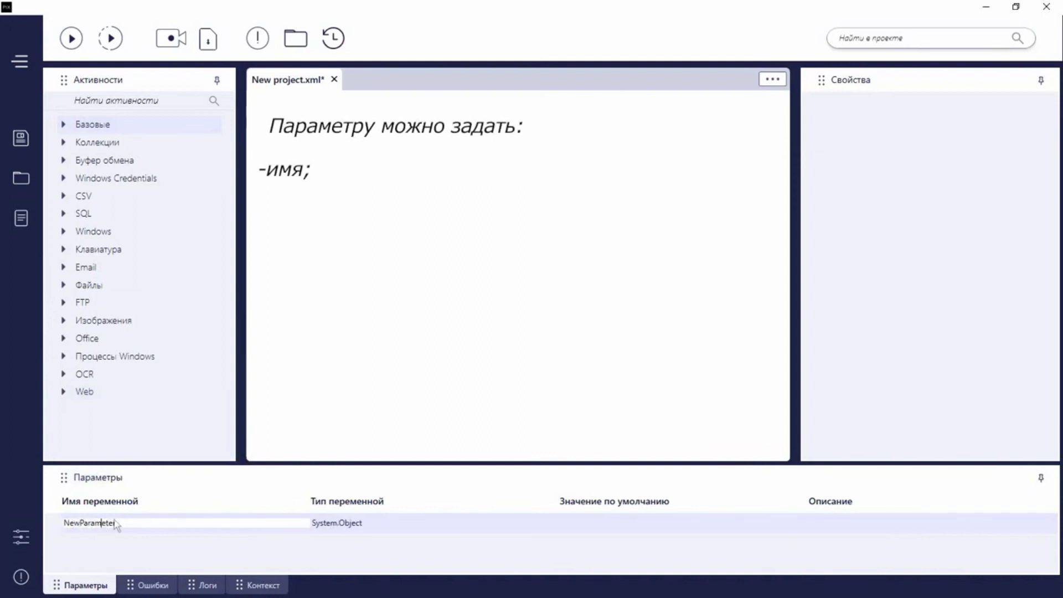
left_click(371, 525)
left_click(371, 524)
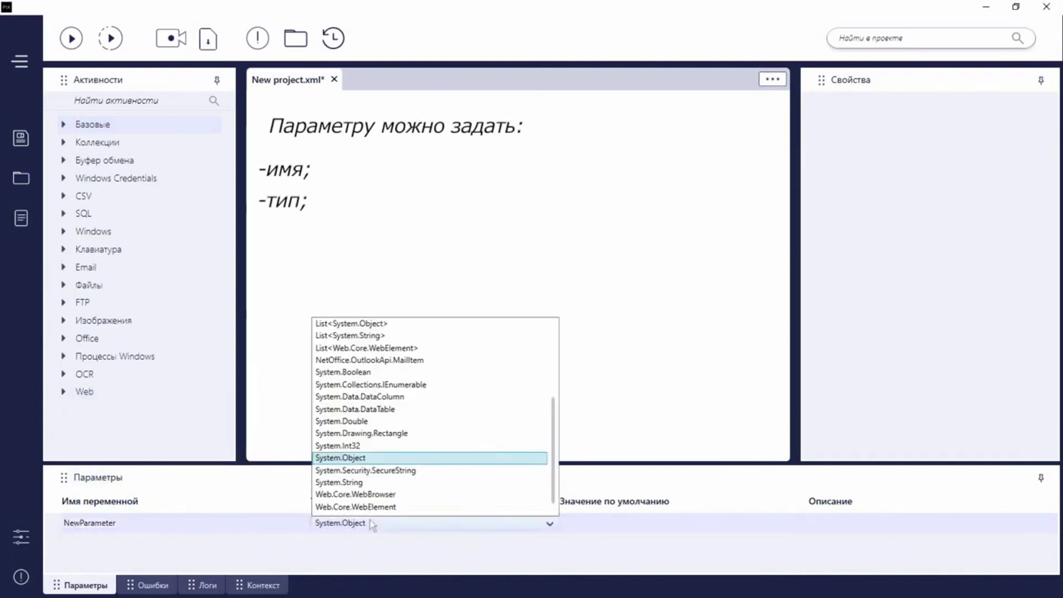
left_click(577, 523)
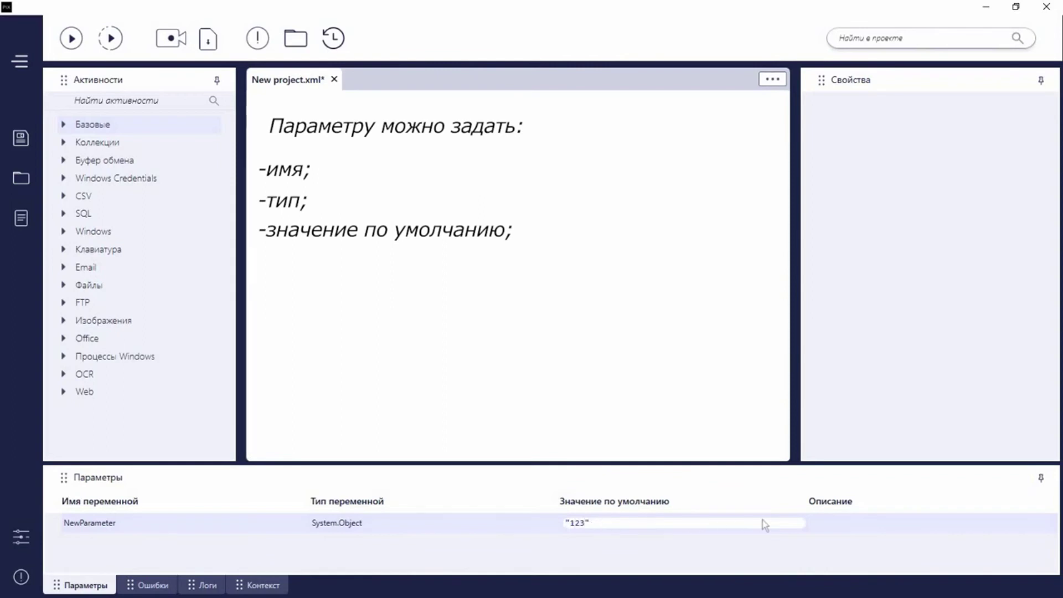
left_click(837, 523)
type("123")
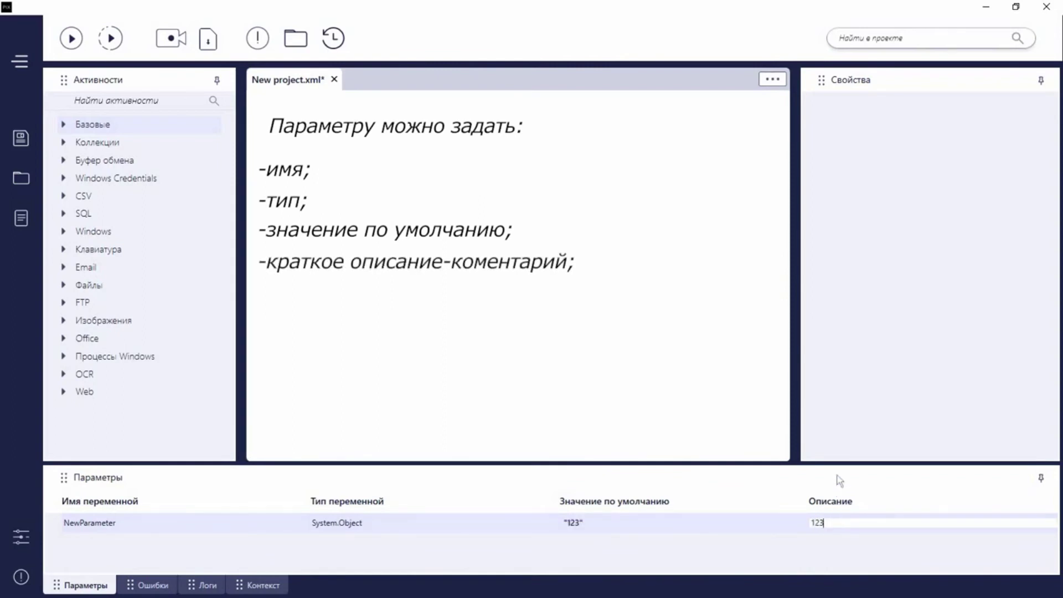
key("Return")
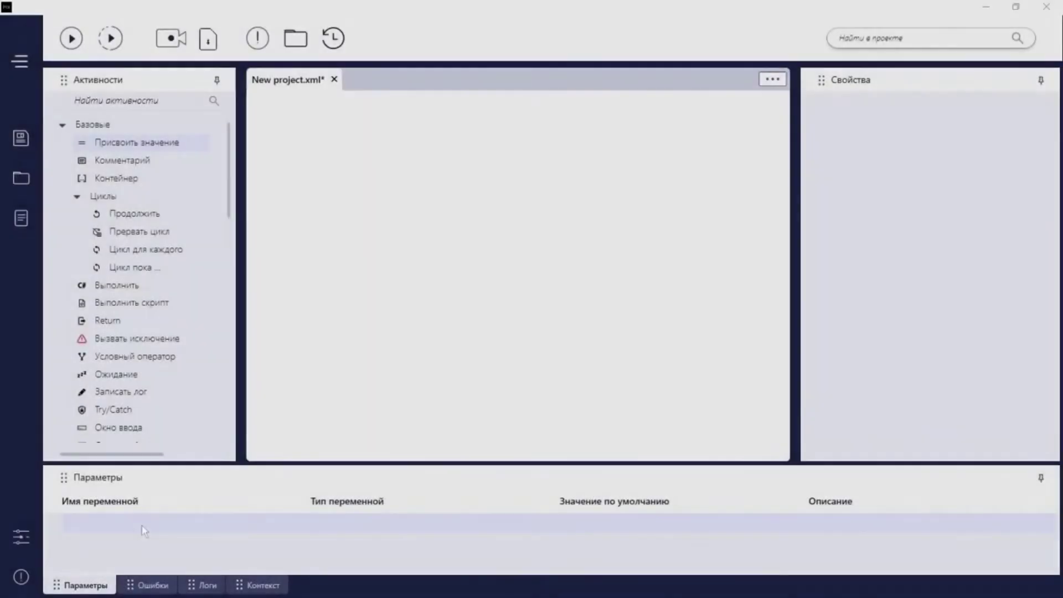
Add a project parameter named var1 with type System.String and default value "Hello"
left_click(144, 531)
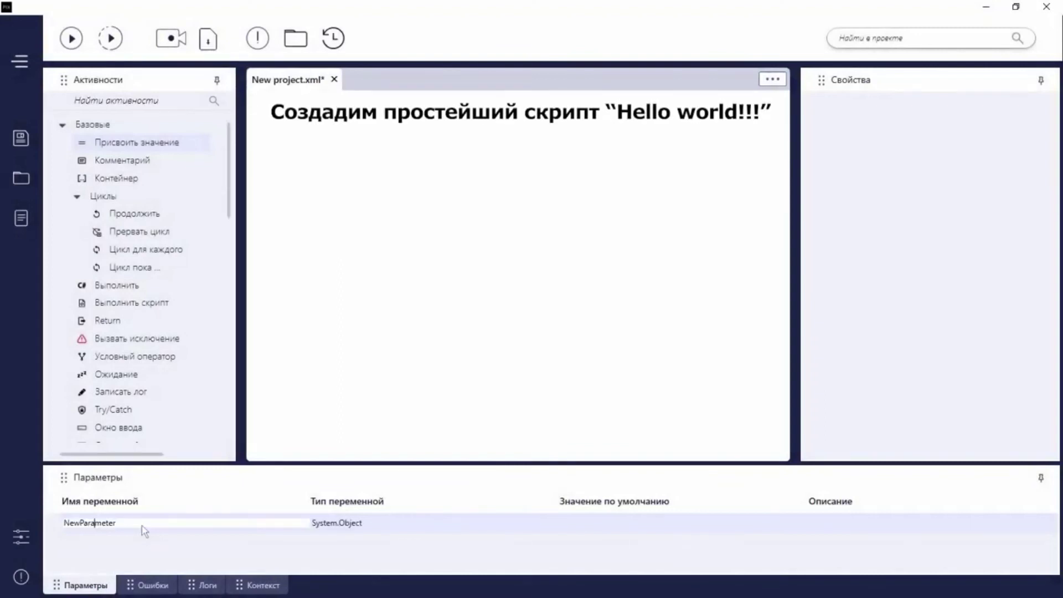
double_click(86, 525)
type("var")
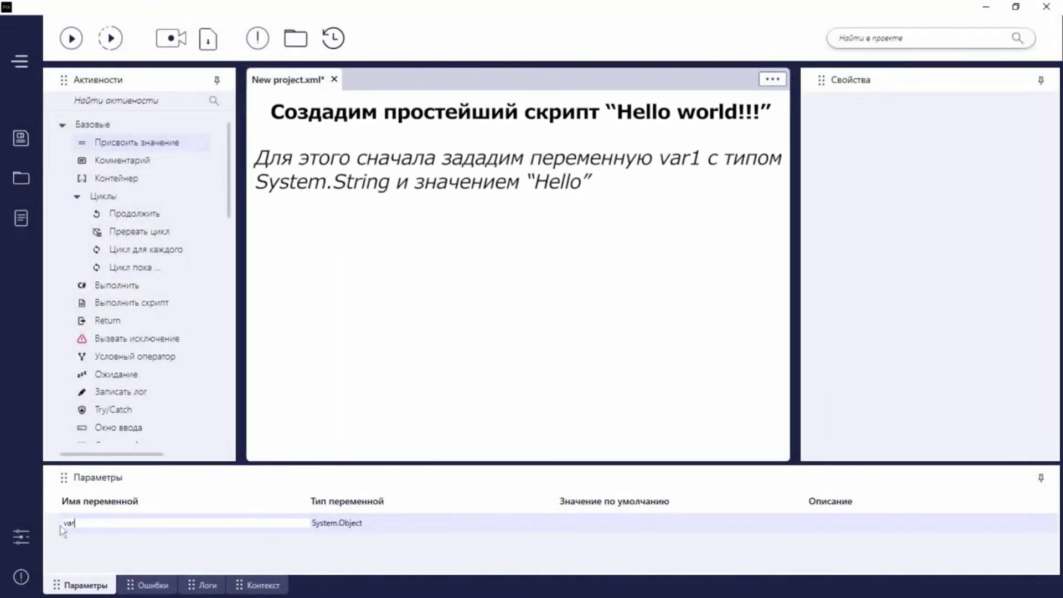
type("1")
left_click(386, 523)
left_click(386, 523)
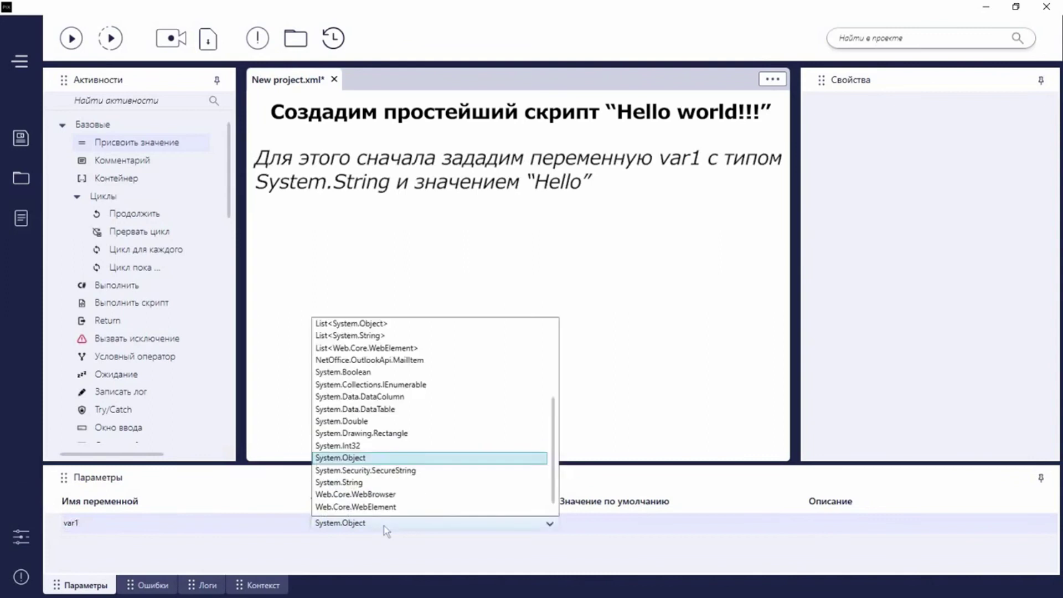
left_click(385, 483)
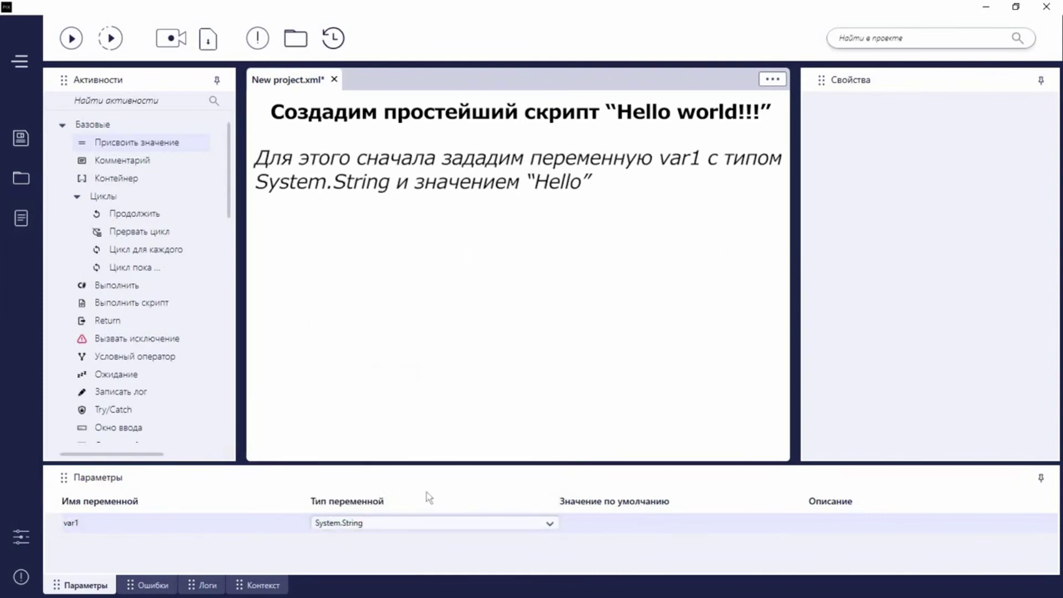
left_click(579, 523)
type("\"")
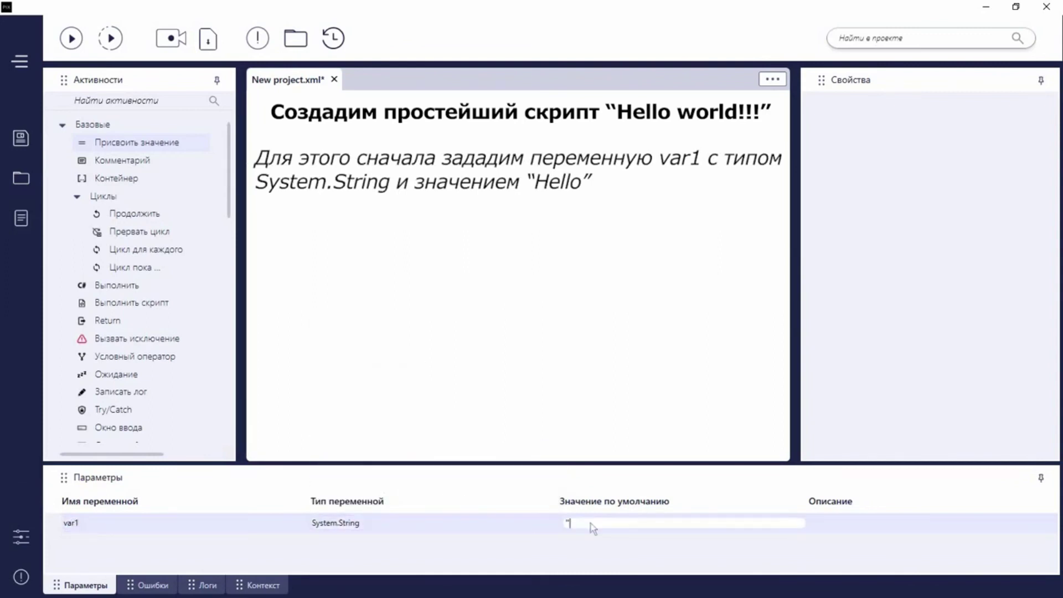
type("Hello")
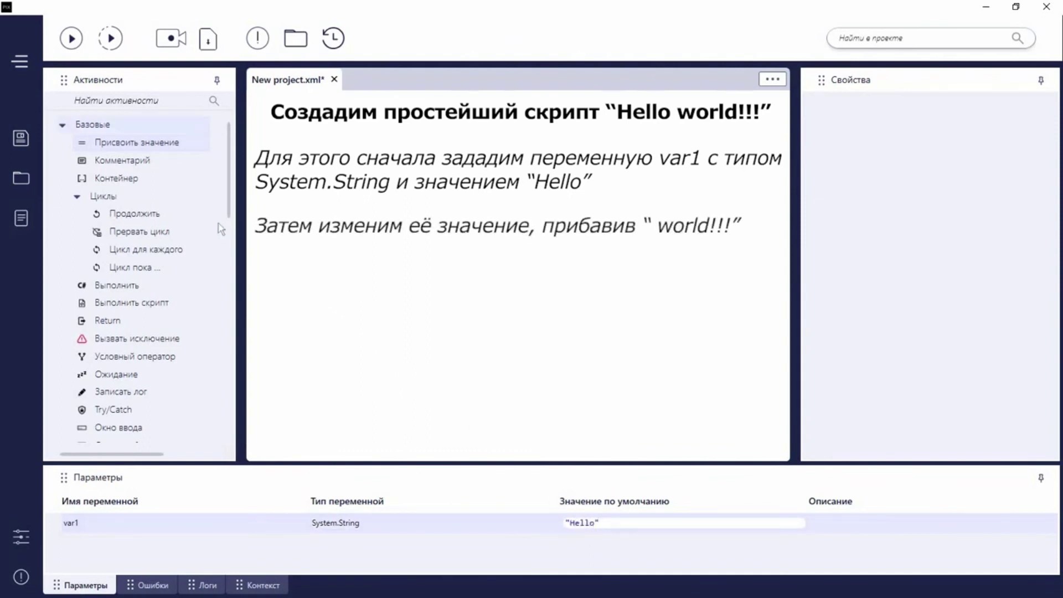
scroll(198, 387, "down", 1)
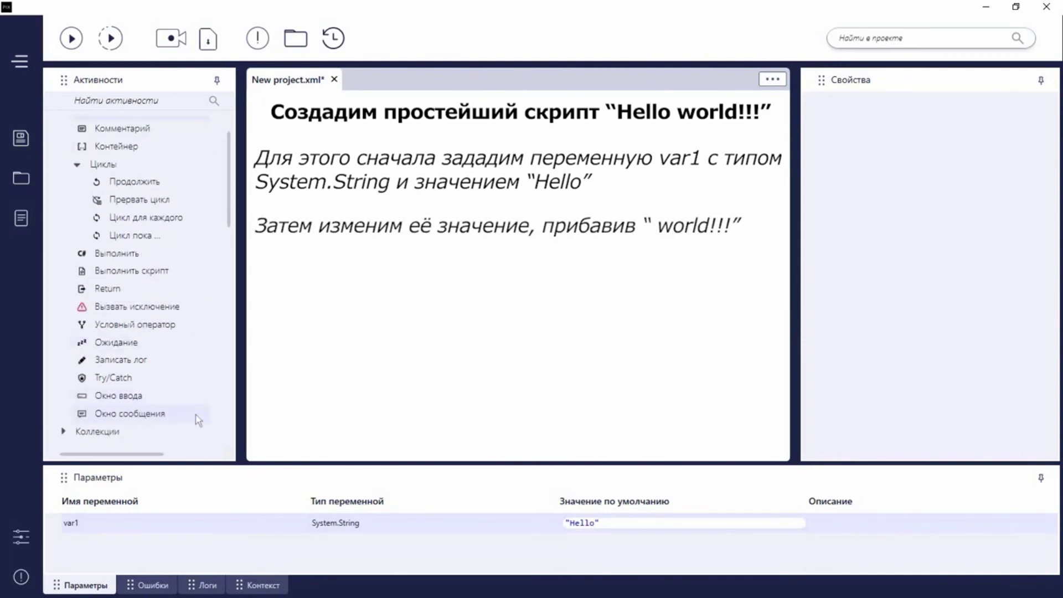
Add an Окно сообщения activity to the script and set its text to var1
left_click(198, 419)
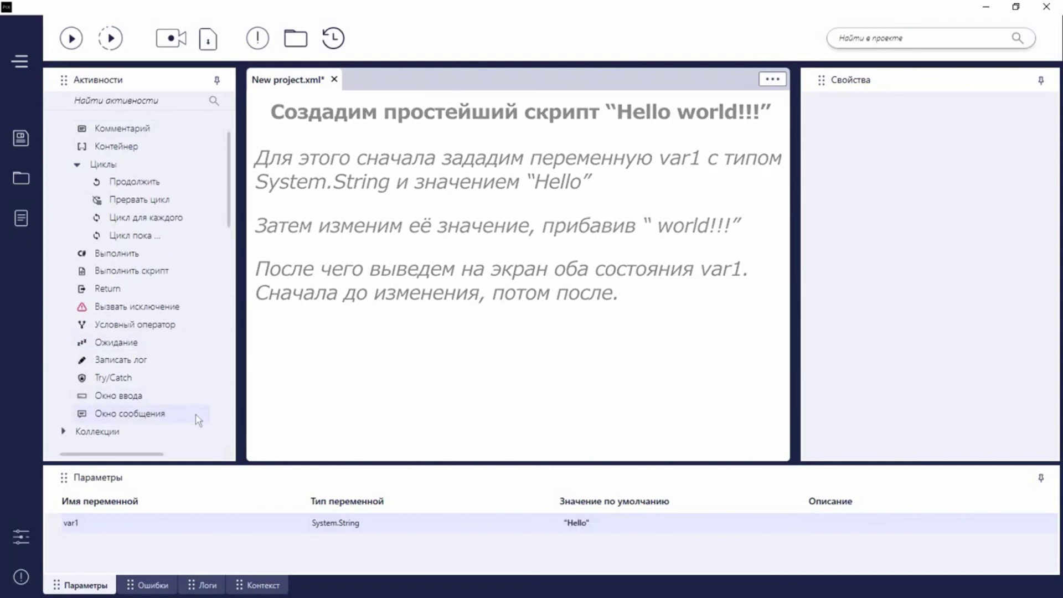
left_click_drag(233, 299, 280, 131)
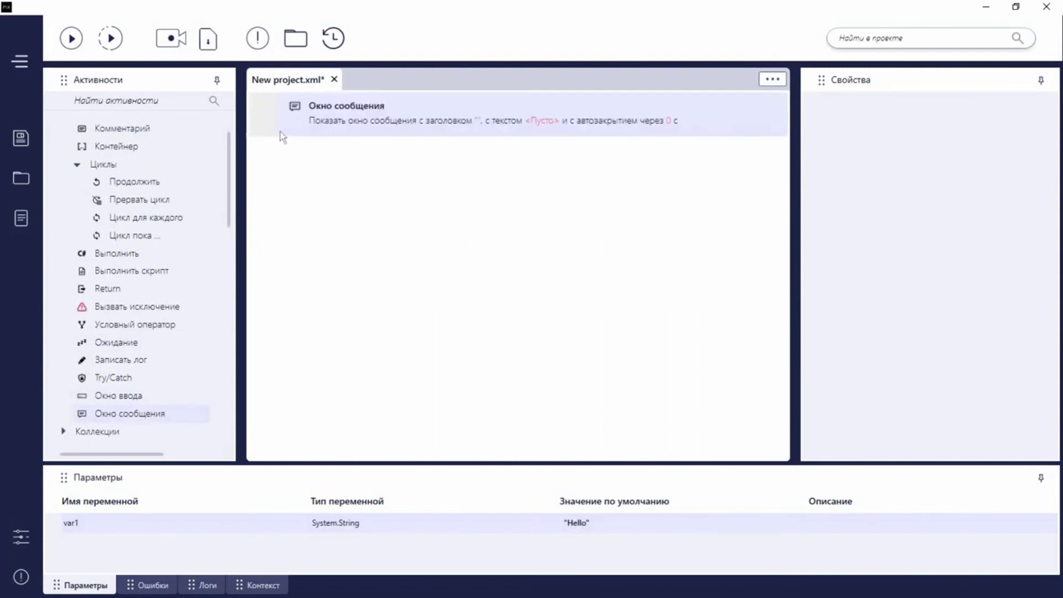
left_click(540, 120)
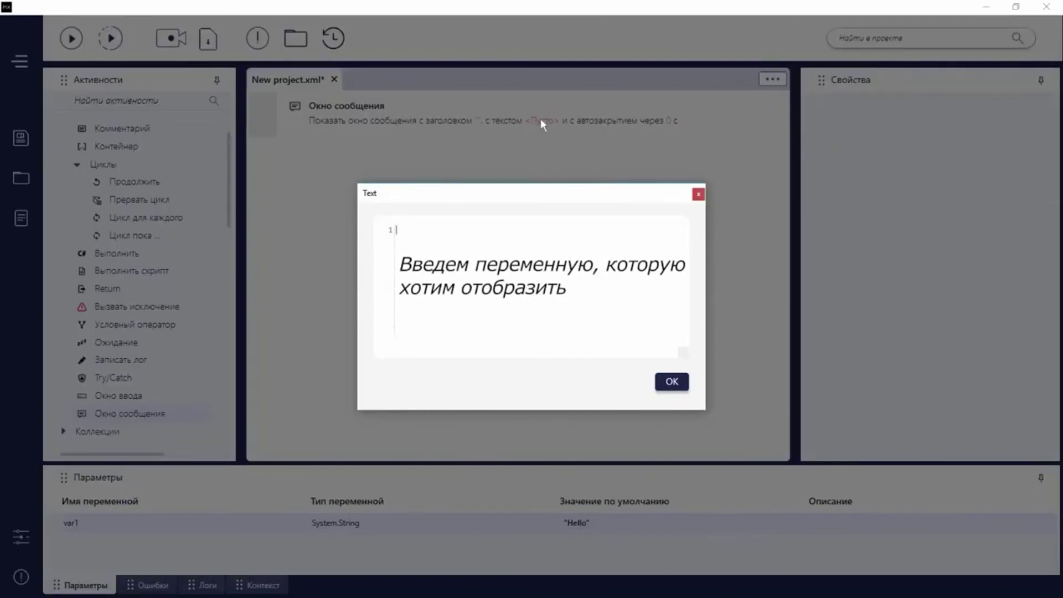
type("var1")
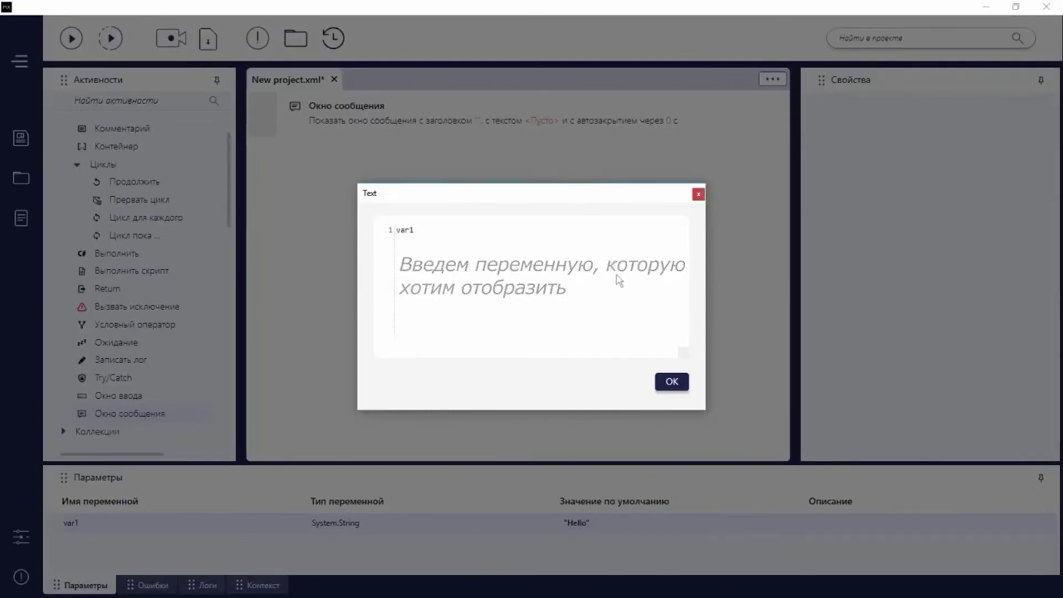
left_click(671, 383)
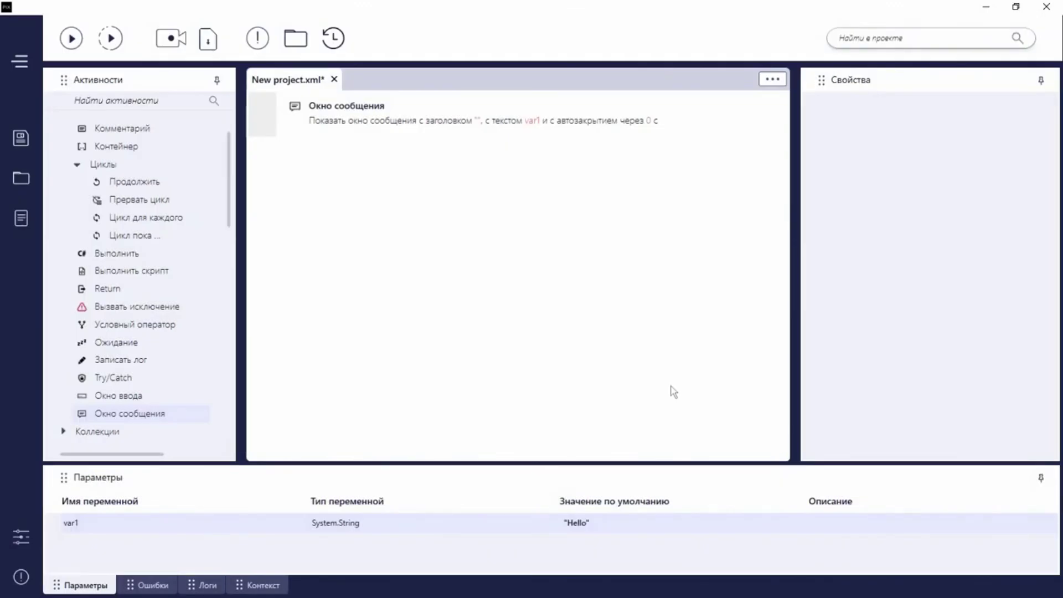
Add a Присвоить значение activity below the message window that assigns var1 + " world!!!" to var1
left_click_drag(187, 144, 273, 142)
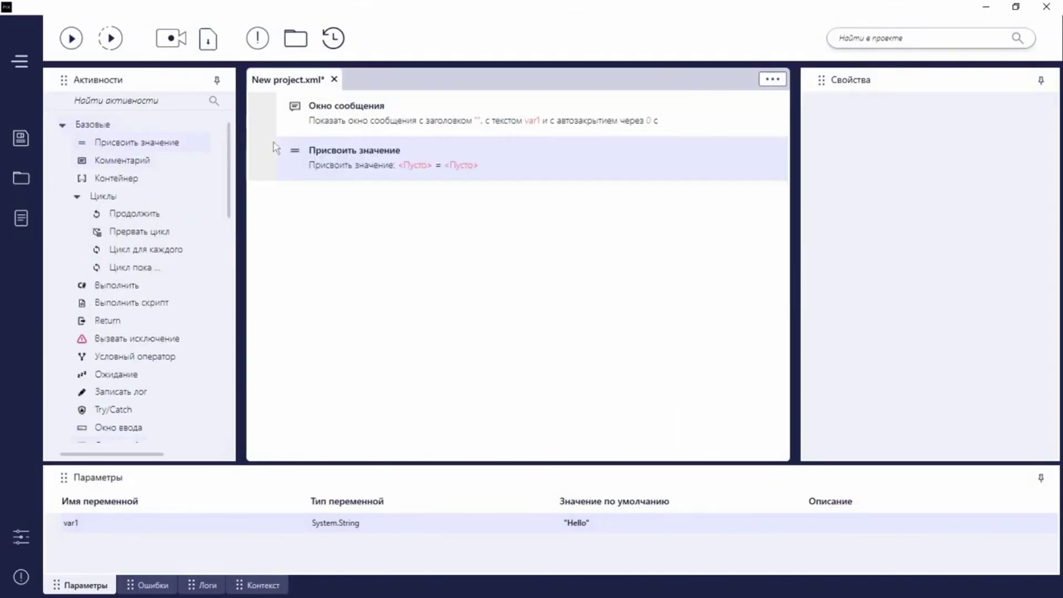
left_click(411, 166)
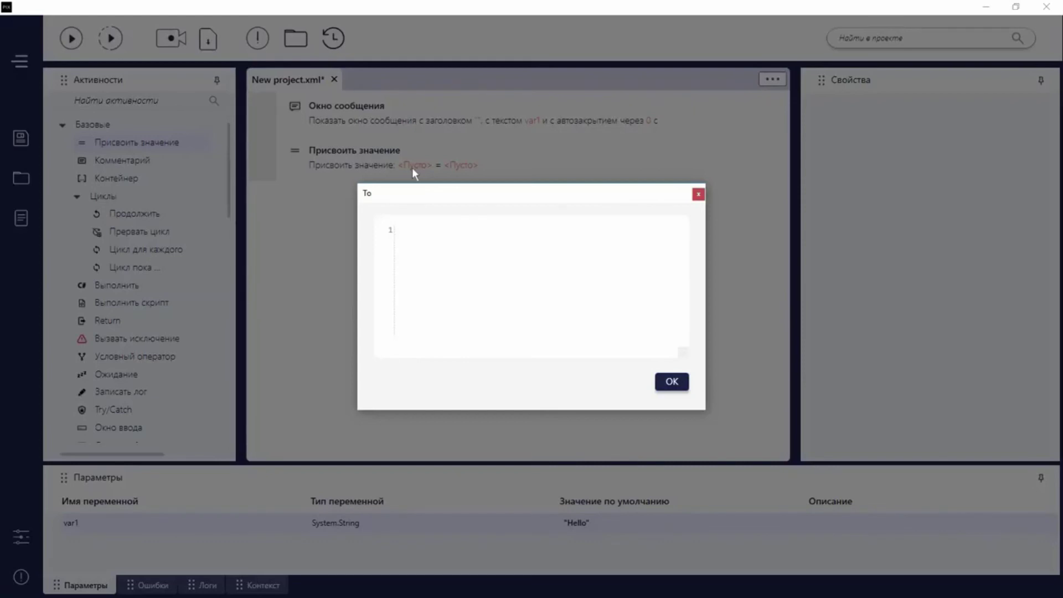
type("var1")
left_click(673, 383)
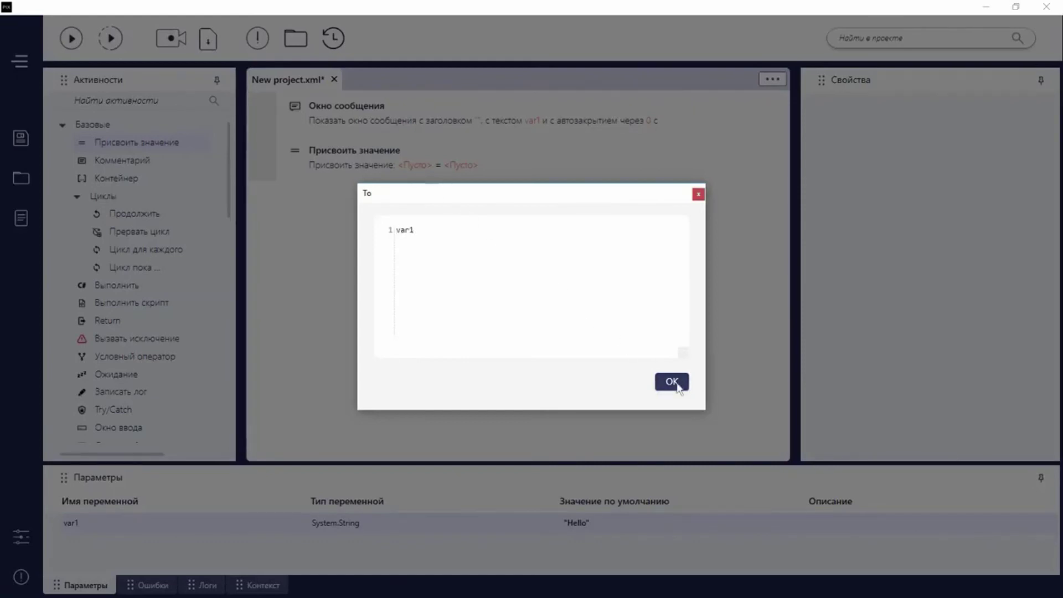
left_click(438, 167)
type("va")
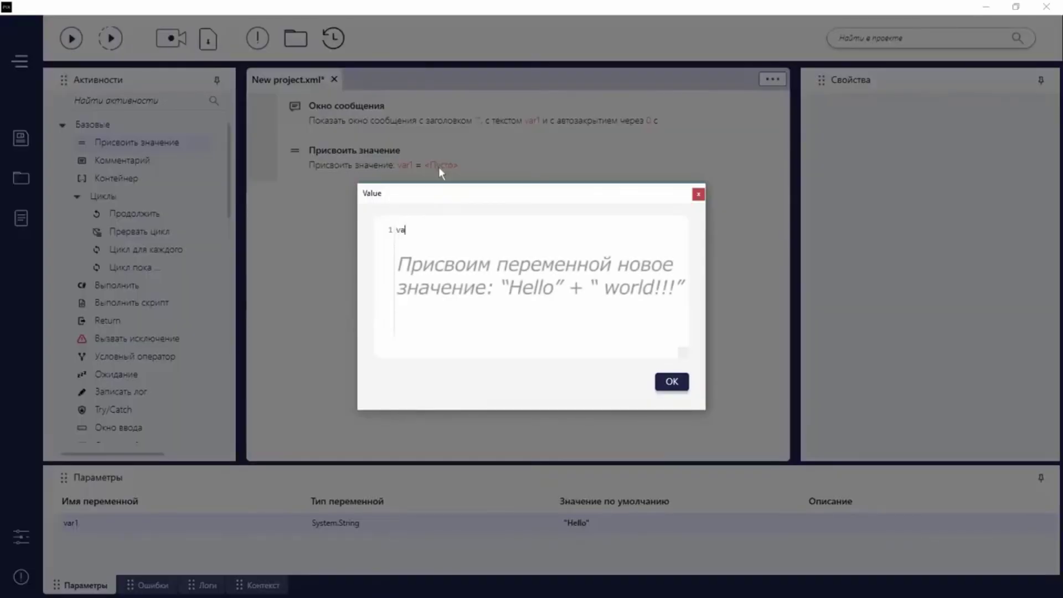
type("r1 +")
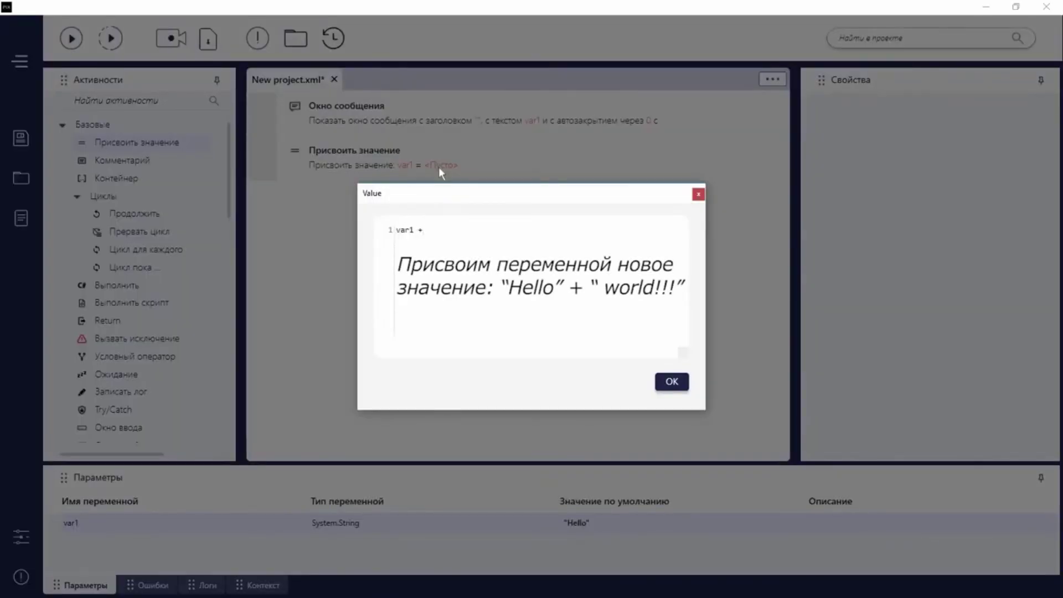
type(" \" world!!!\"")
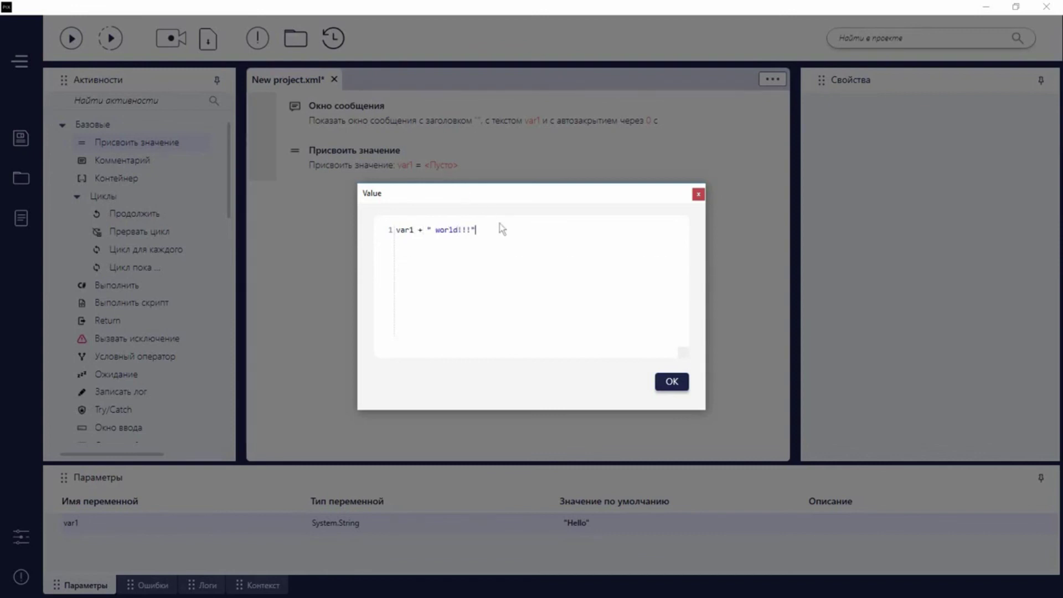
left_click(678, 384)
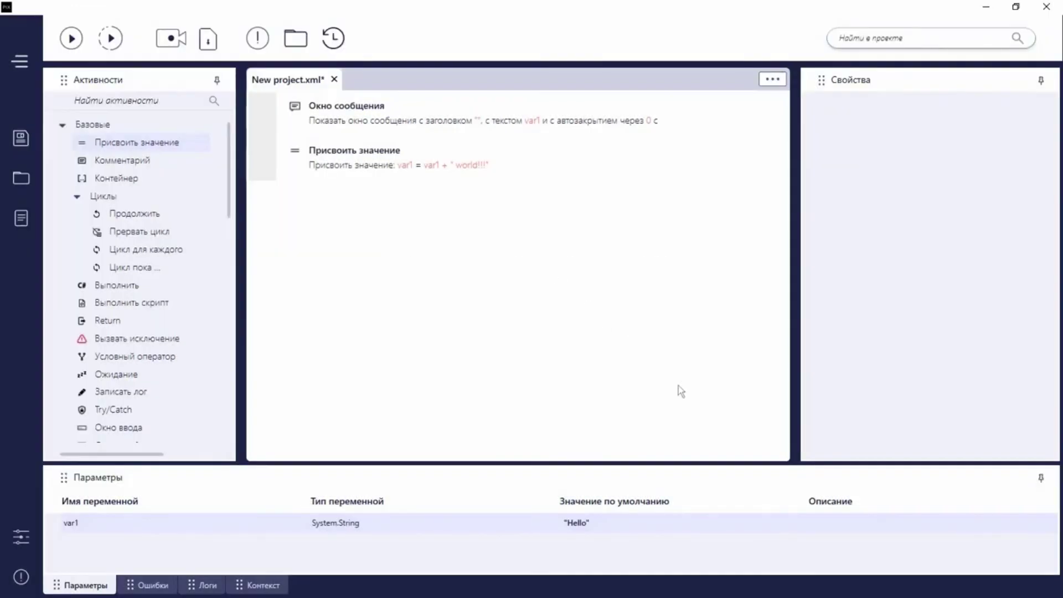
Add a second Окно сообщения activity after the assignment and set its text to var1
scroll(166, 395, "down", 2)
left_click_drag(283, 369, 282, 369)
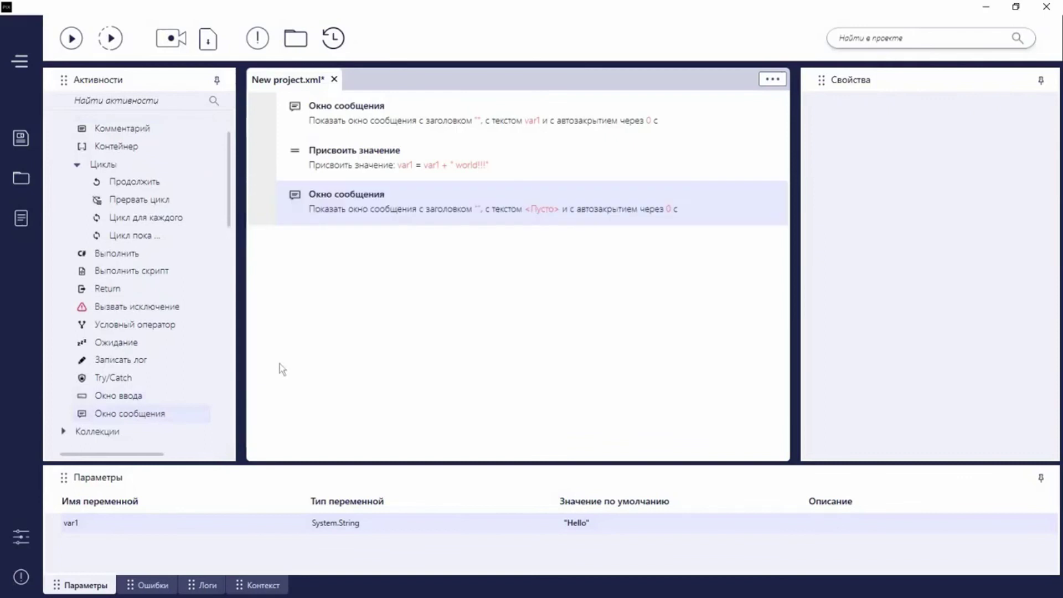
left_click(542, 209)
type("var1")
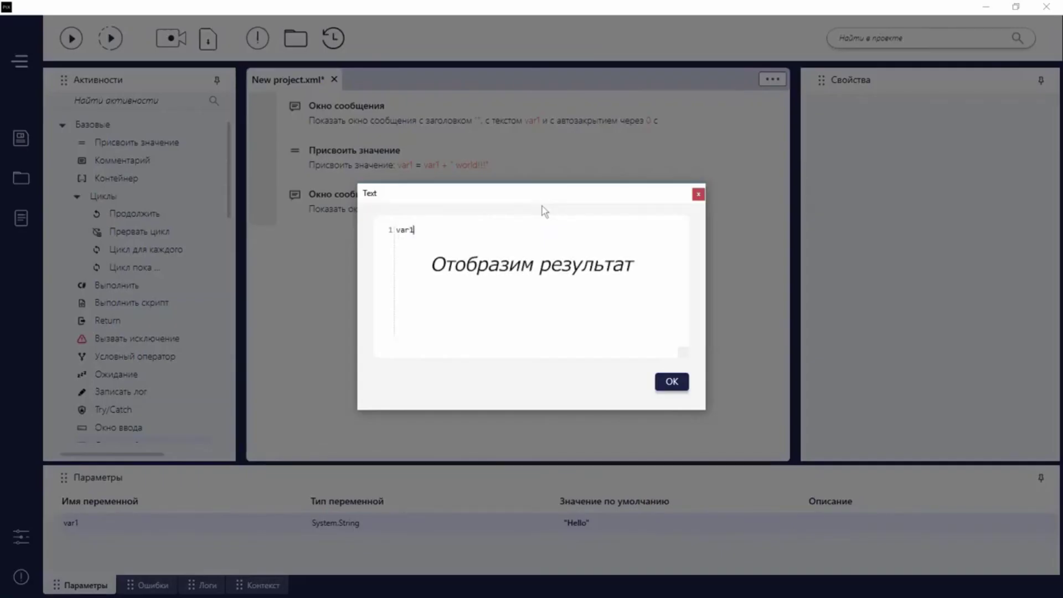
key("Escape")
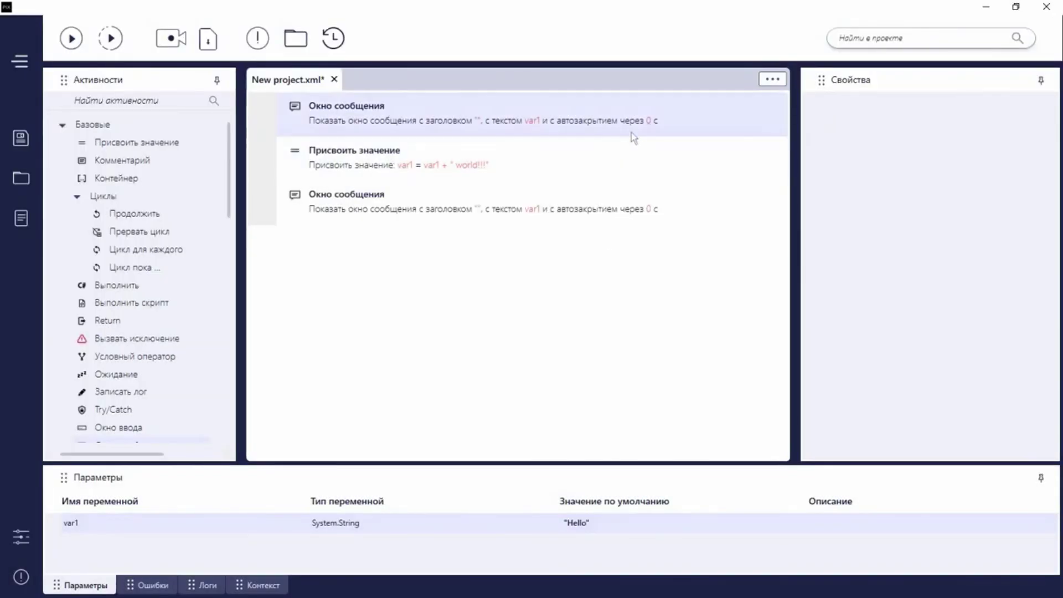
Set the first message window's auto-close timeout to 3 seconds and run the script through to its last message
left_click(647, 120)
type("3")
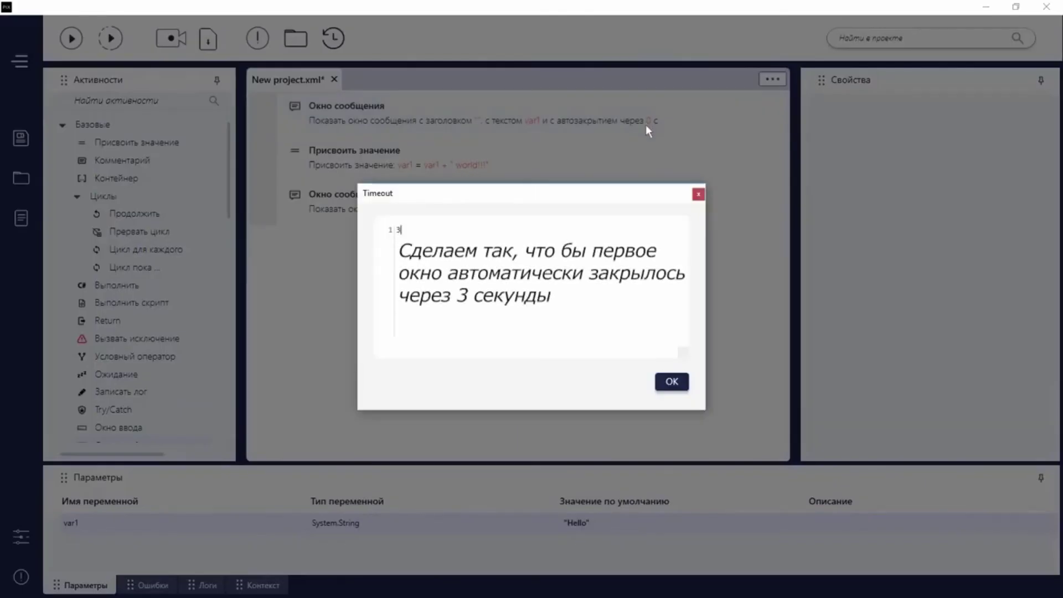
left_click(672, 382)
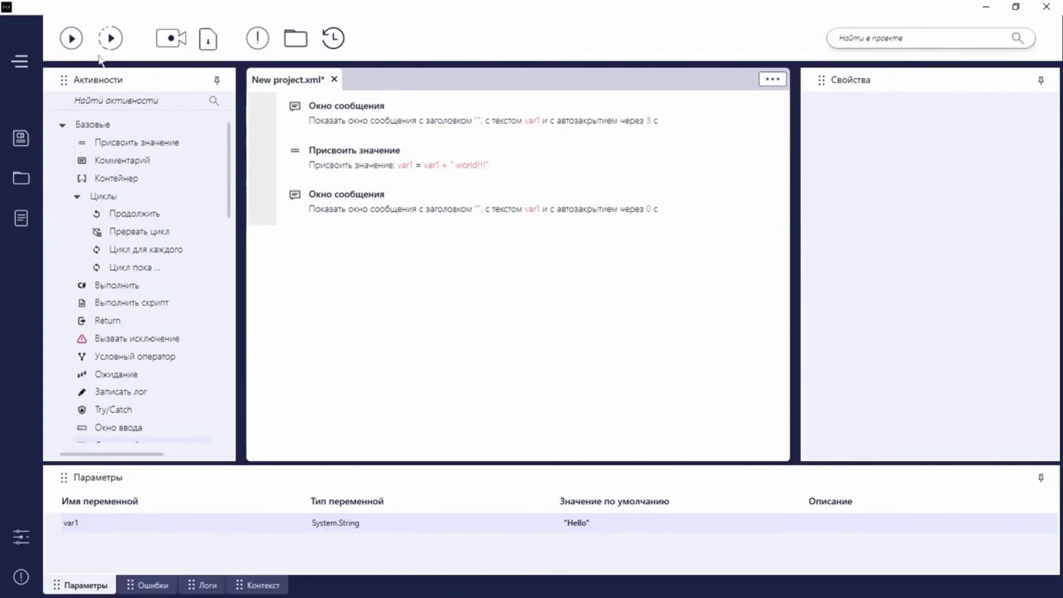
left_click(71, 38)
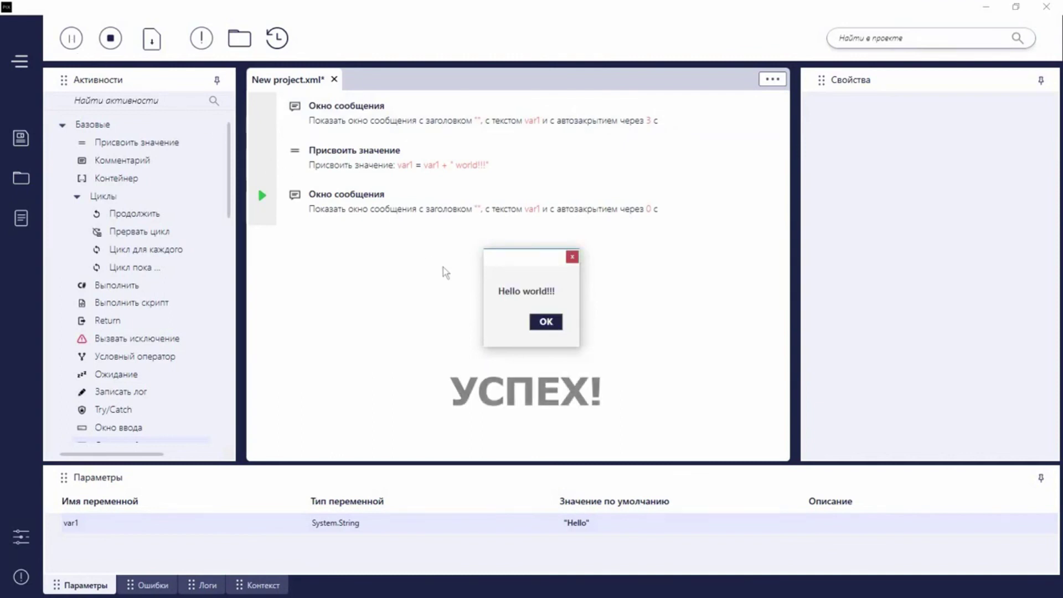
left_click(540, 321)
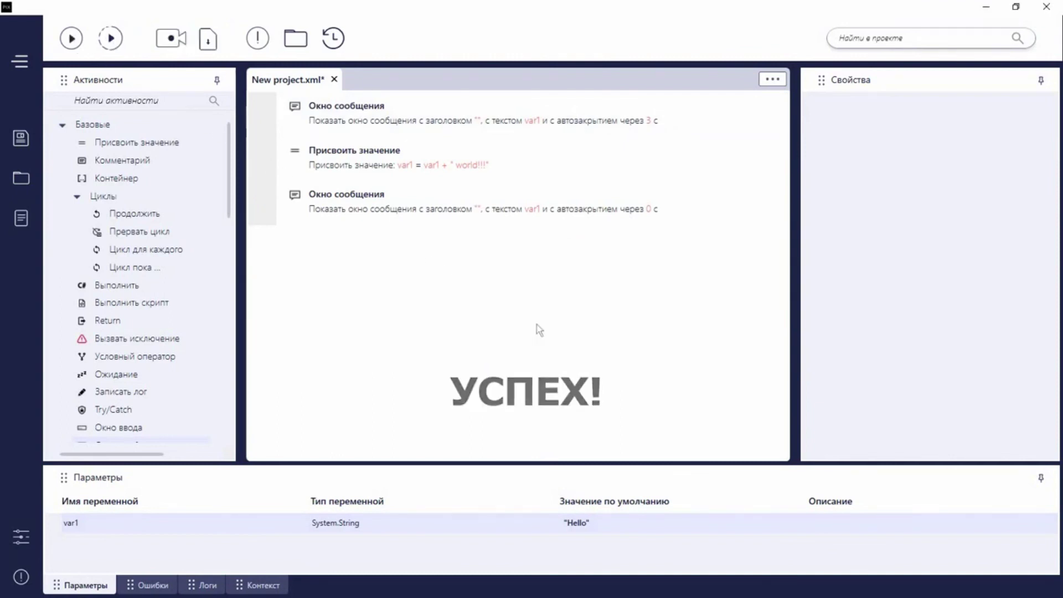